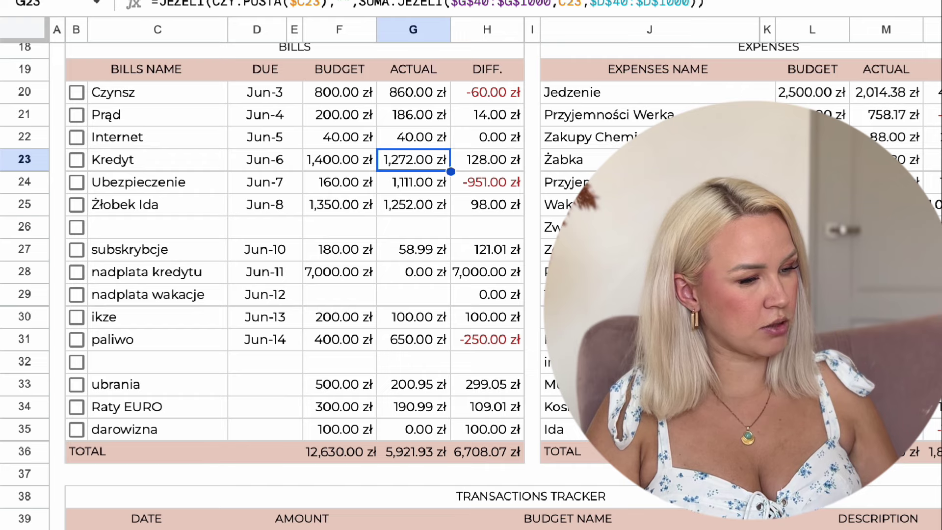
- Set the actual amount of the Ubezpieczenie bill to 110 zł
key("Down")
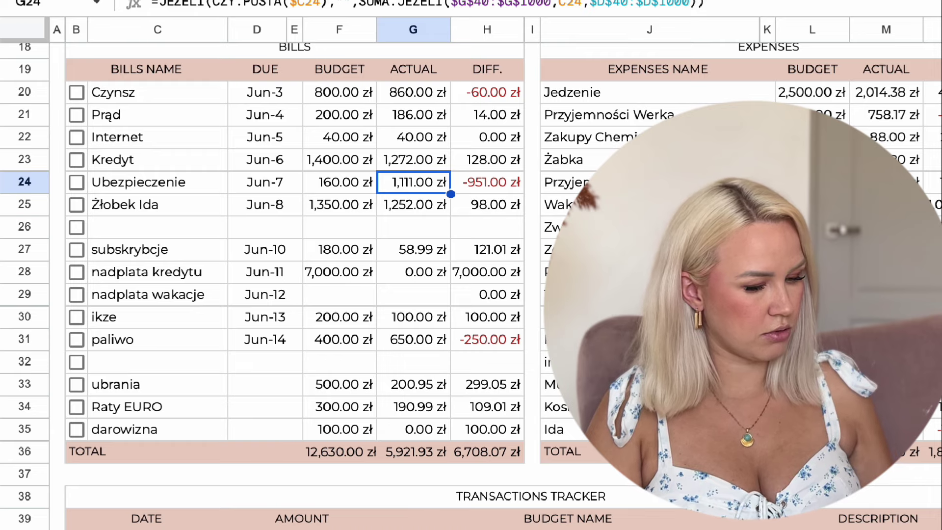
type("110")
key("Return")
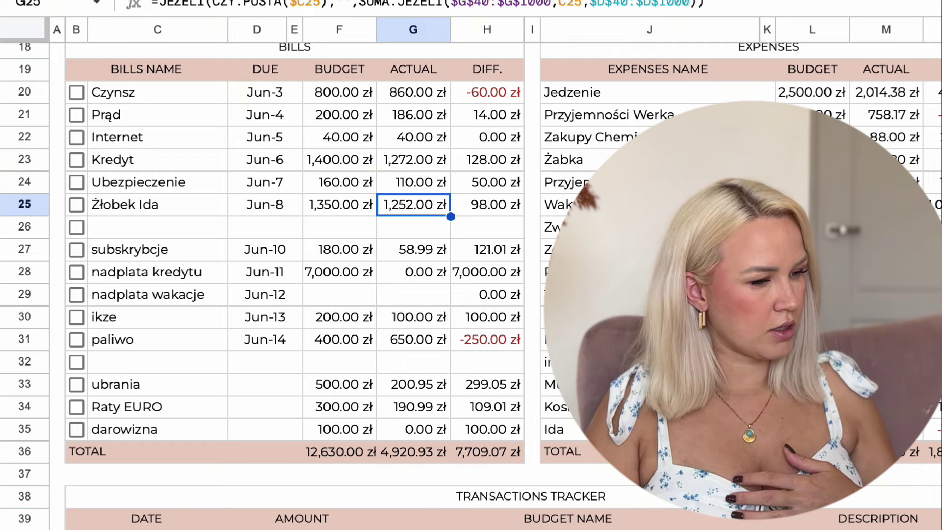
- Review the actual bill amounts against the budget in the bills table, from row 25 down to darowizna
left_click(339, 205)
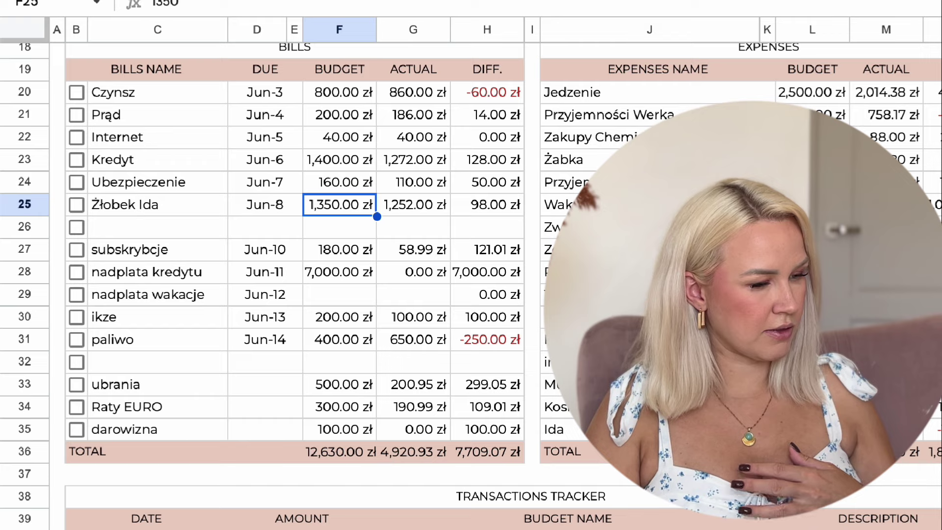
left_click(413, 205)
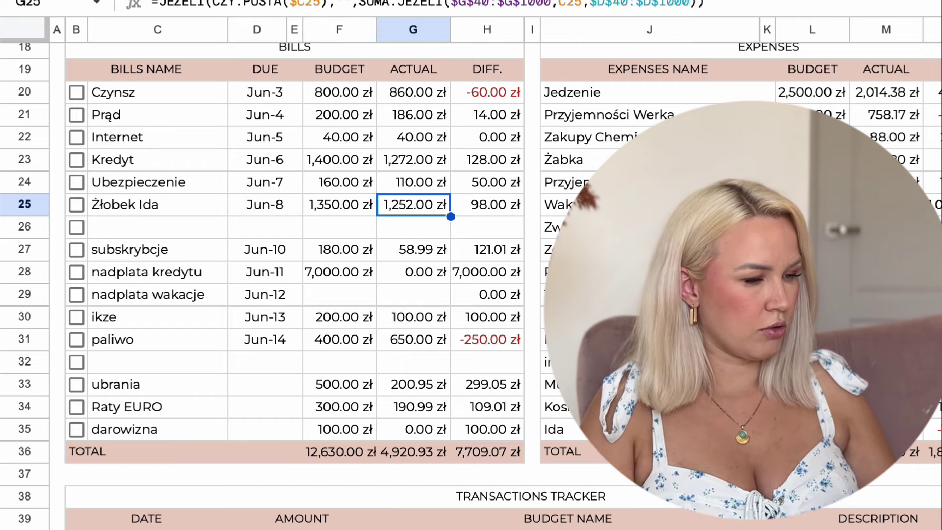
left_click(413, 227)
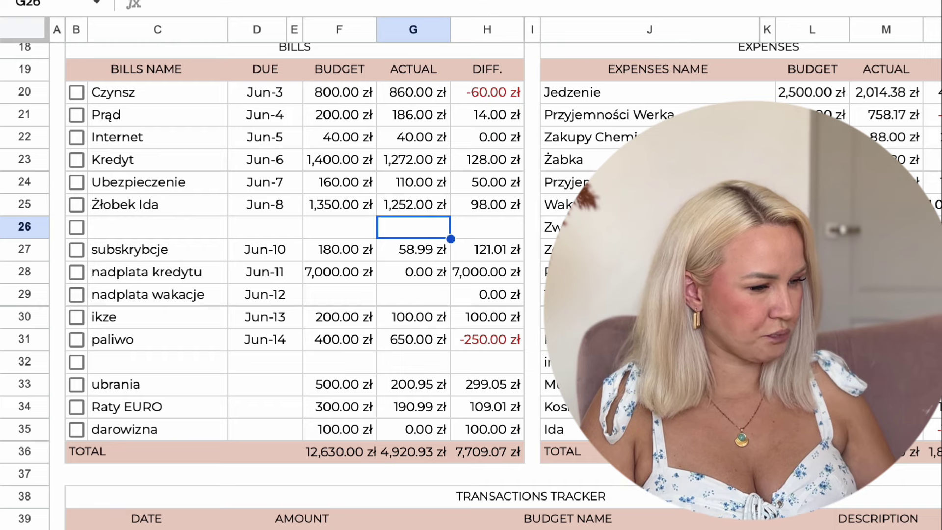
left_click(413, 249)
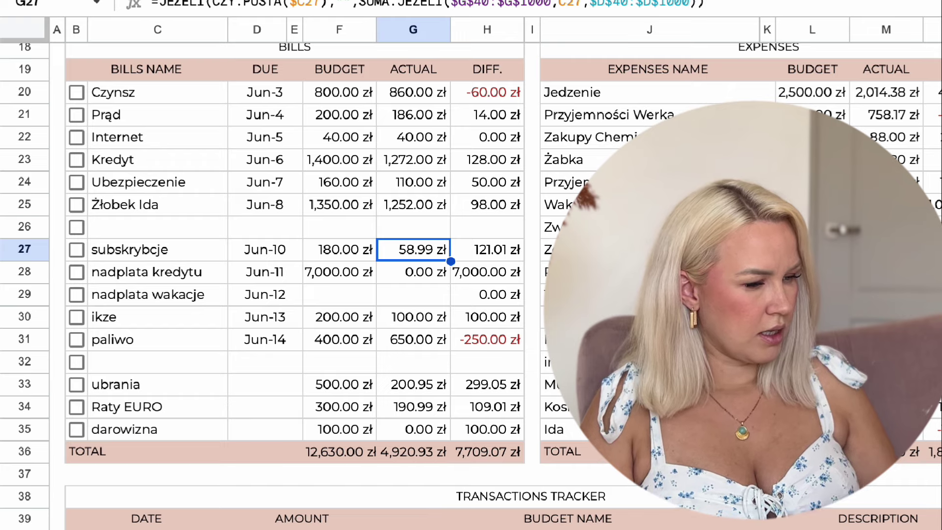
left_click(413, 271)
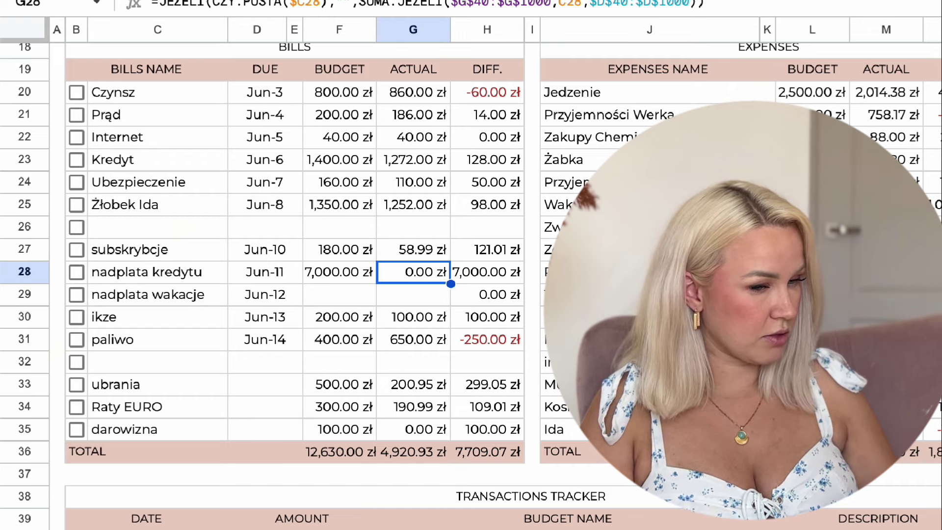
left_click(413, 294)
left_click(413, 272)
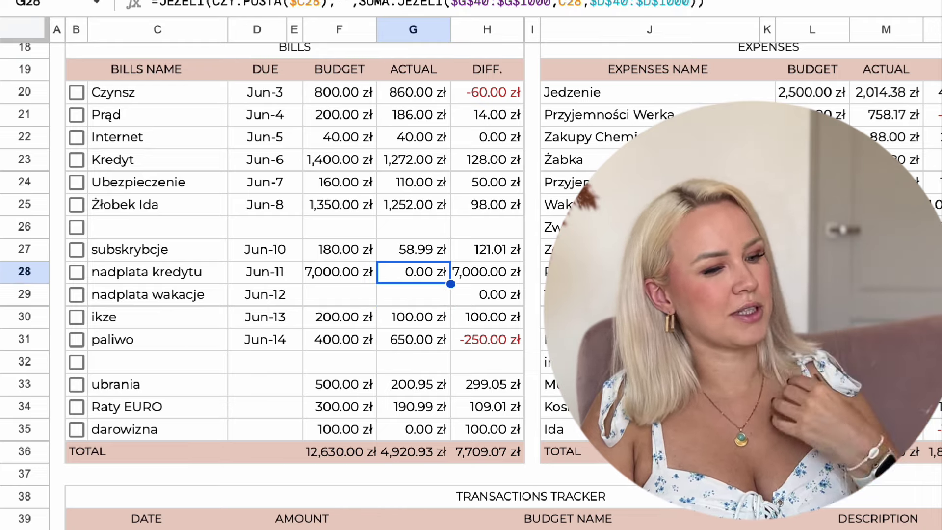
left_click(413, 294)
left_click(413, 317)
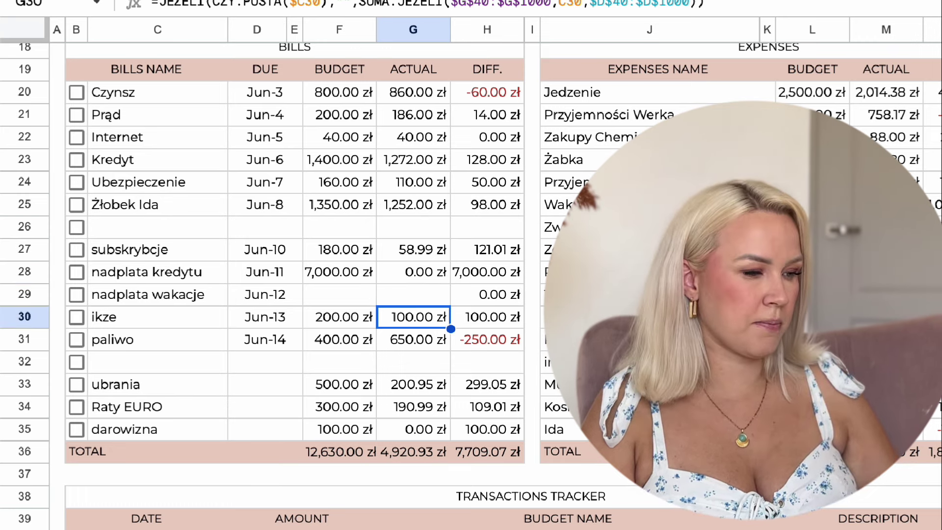
left_click(413, 339)
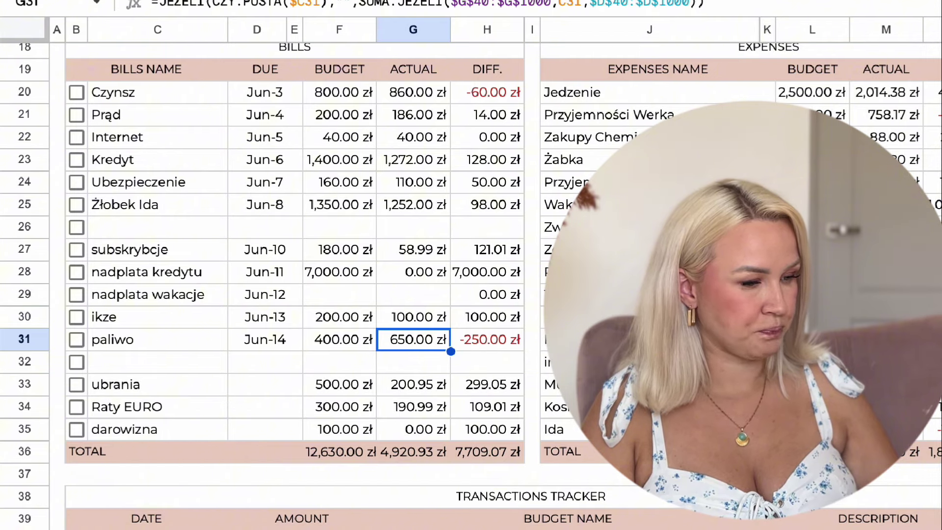
key("Down")
key("Down")
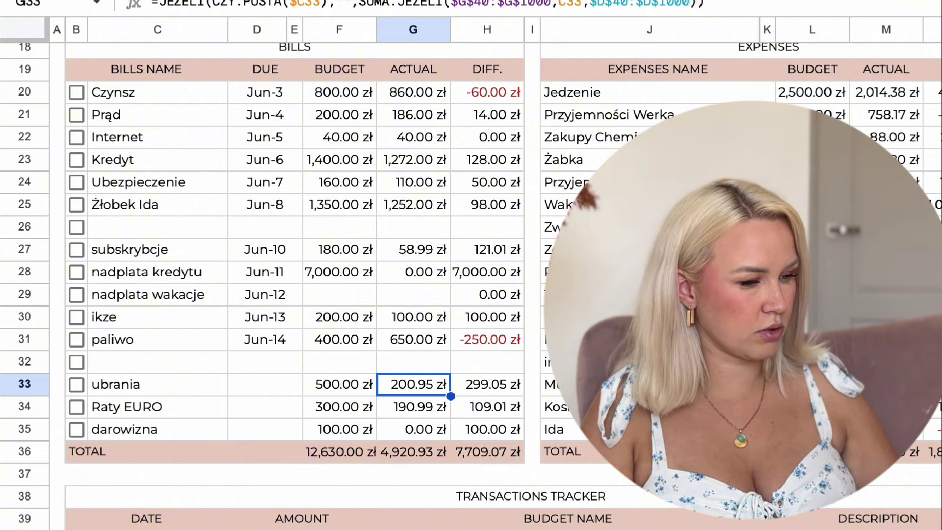
left_click(413, 406)
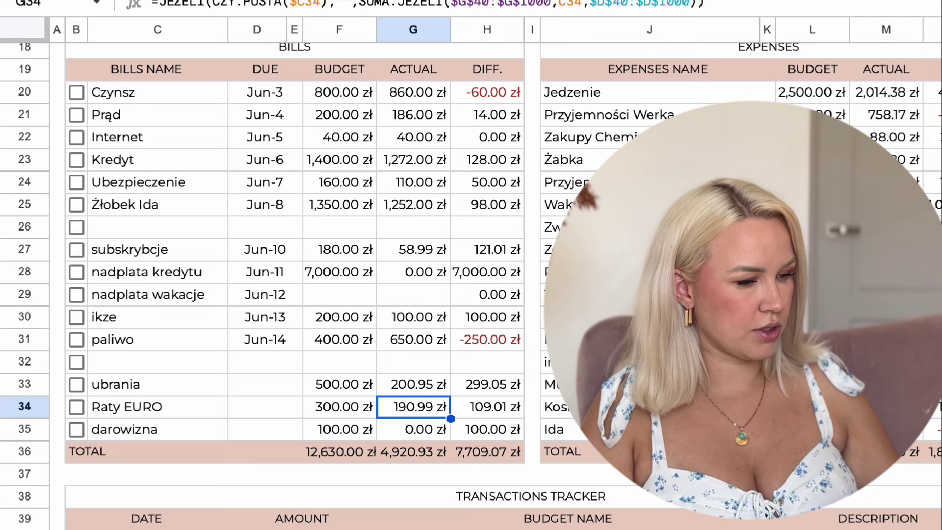
left_click(413, 429)
left_click(413, 406)
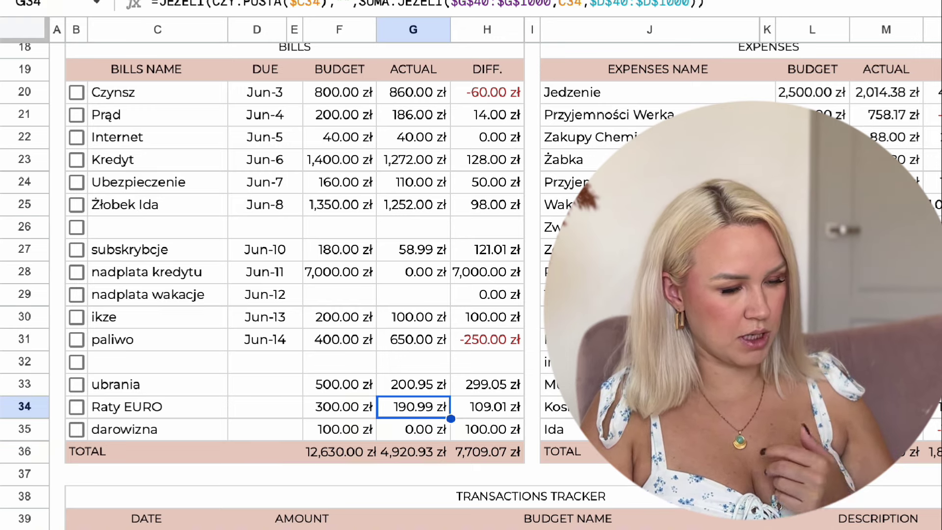
key("Down")
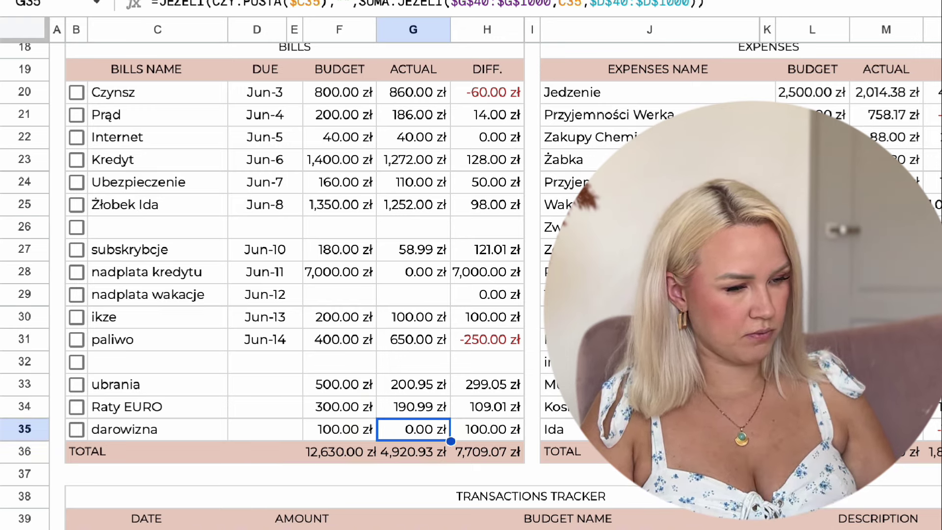
- Go to the expenses table and review the actual amounts from Jedzenie down to Zwierze
key("Right")
key("Right")
key("Right")
key("Right")
key("Right")
key("Right")
key("Right")
key("Right")
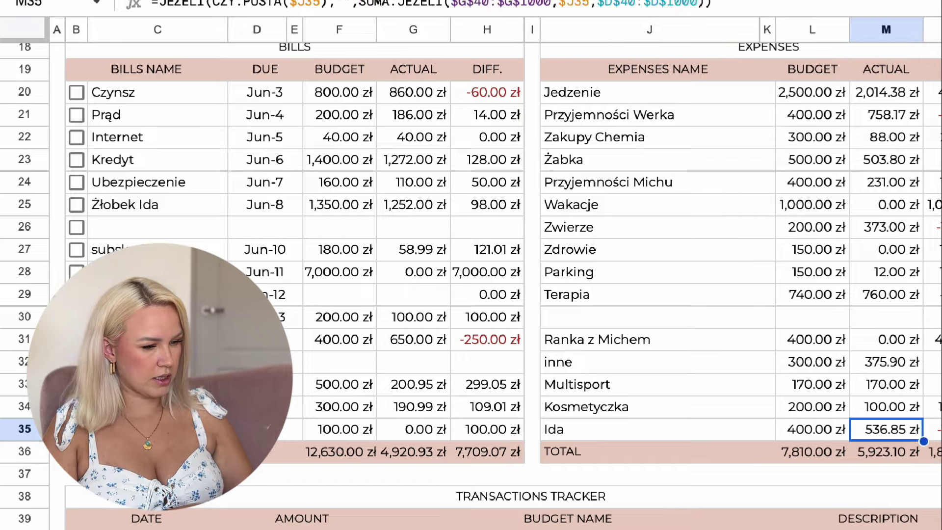
scroll(496, 265, "right", 5)
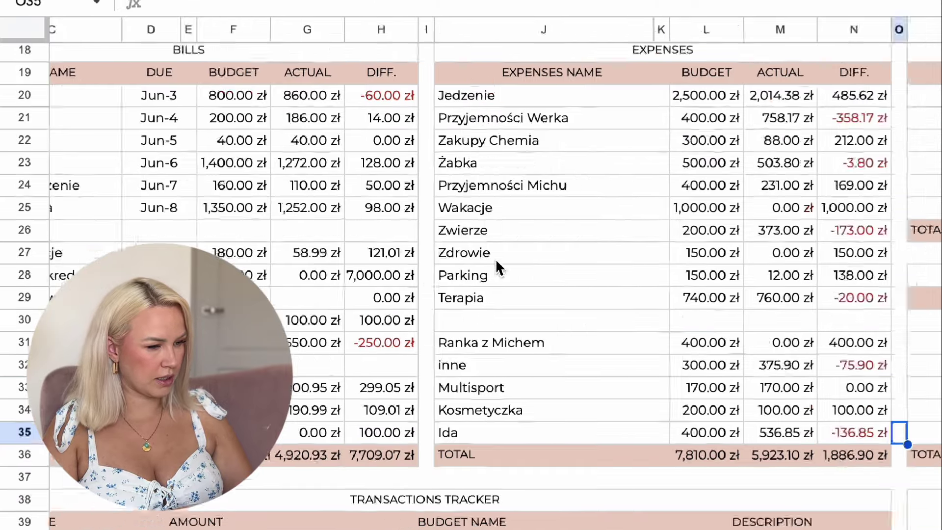
scroll(498, 268, "left", 2)
scroll(498, 268, "up", 1)
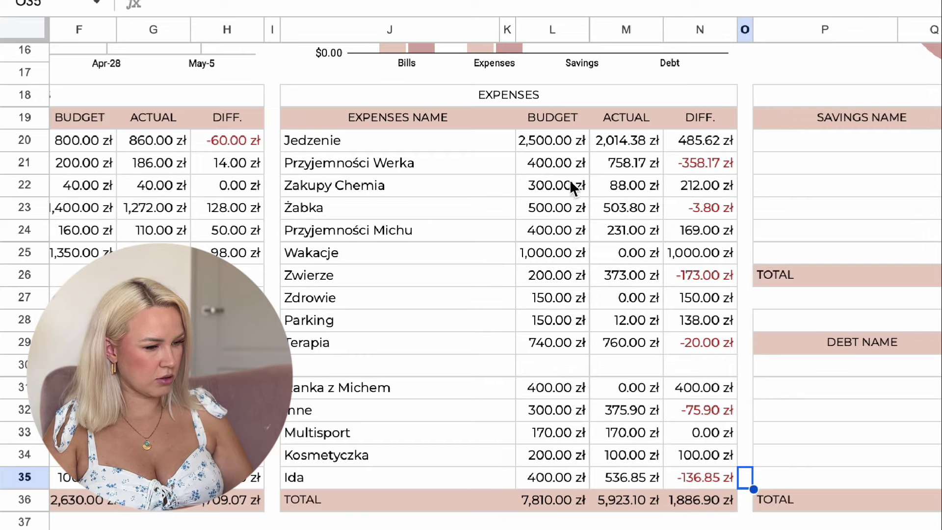
left_click(622, 145)
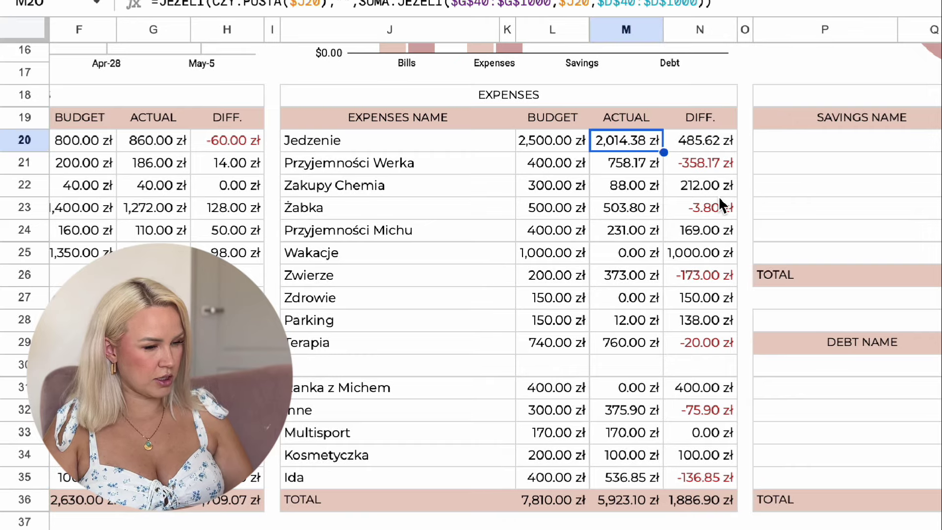
key("Down")
key("Up")
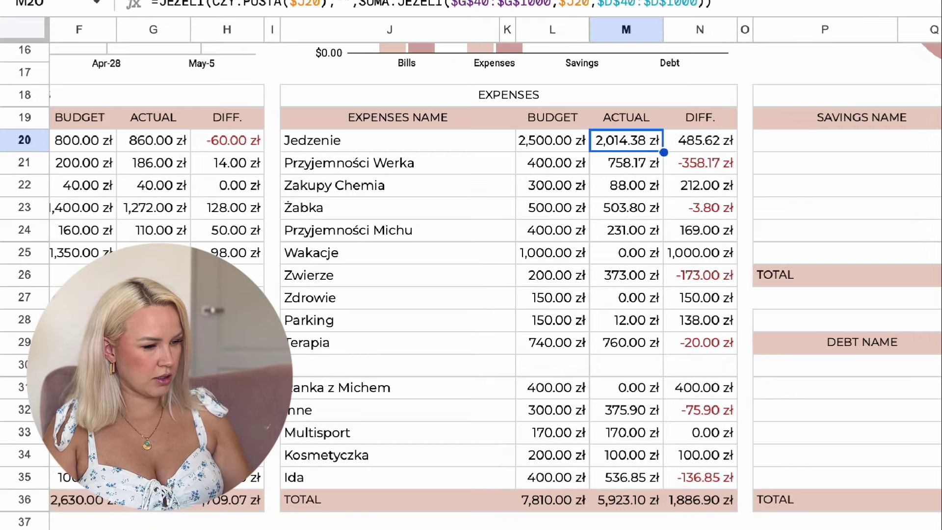
key("Down")
key("Down")
key("Down")
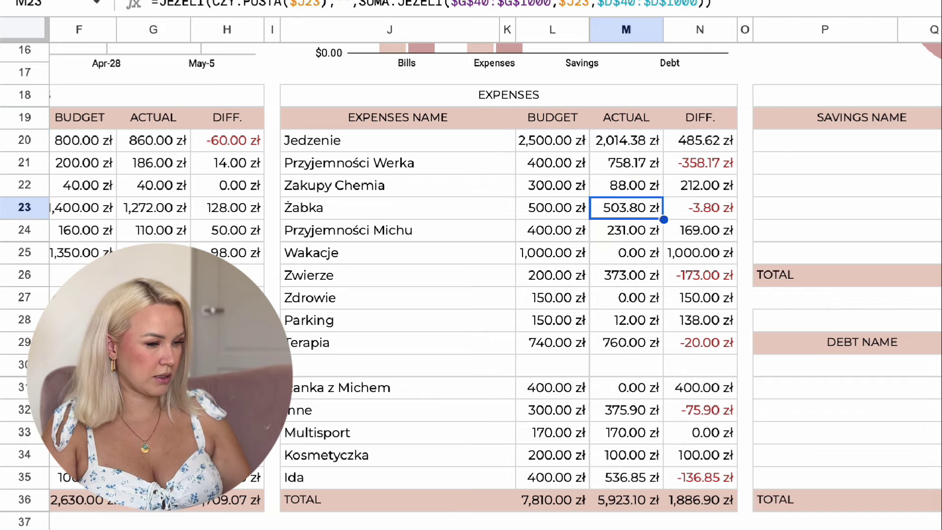
key("Up")
key("Up")
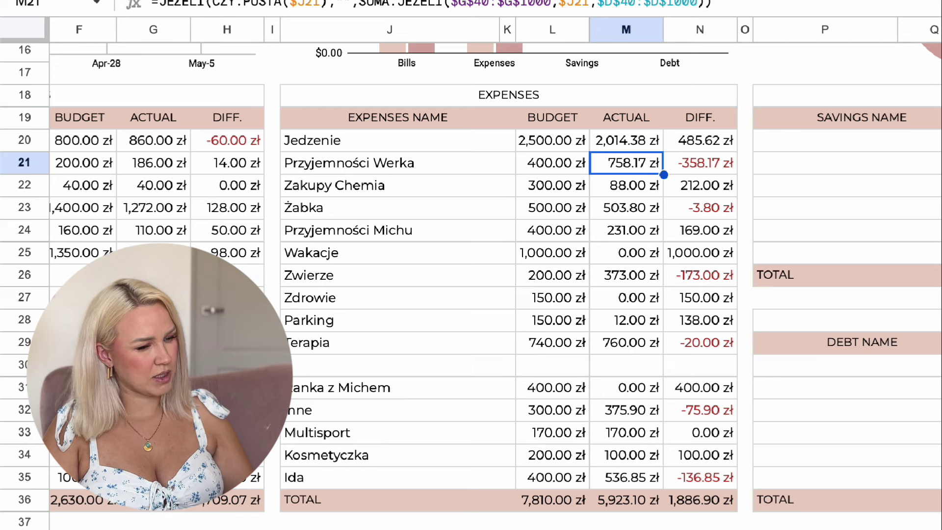
key("Down")
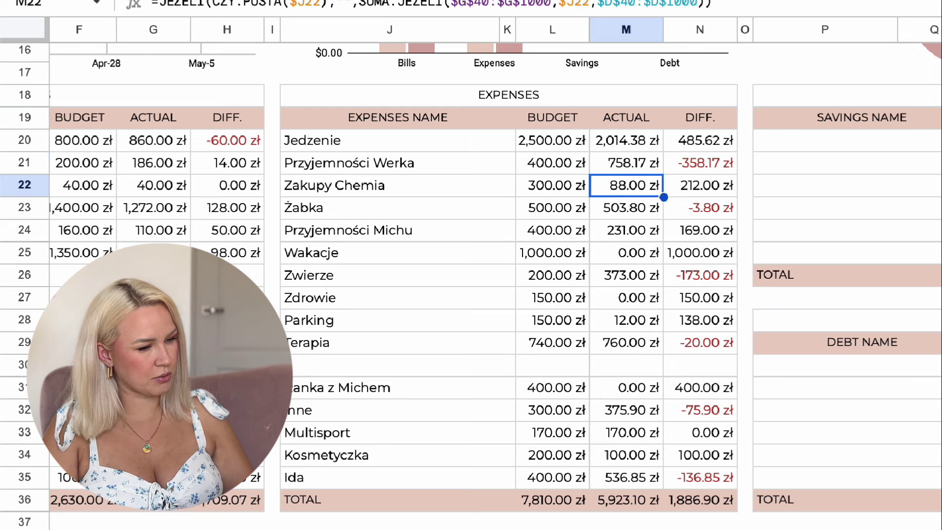
key("Down")
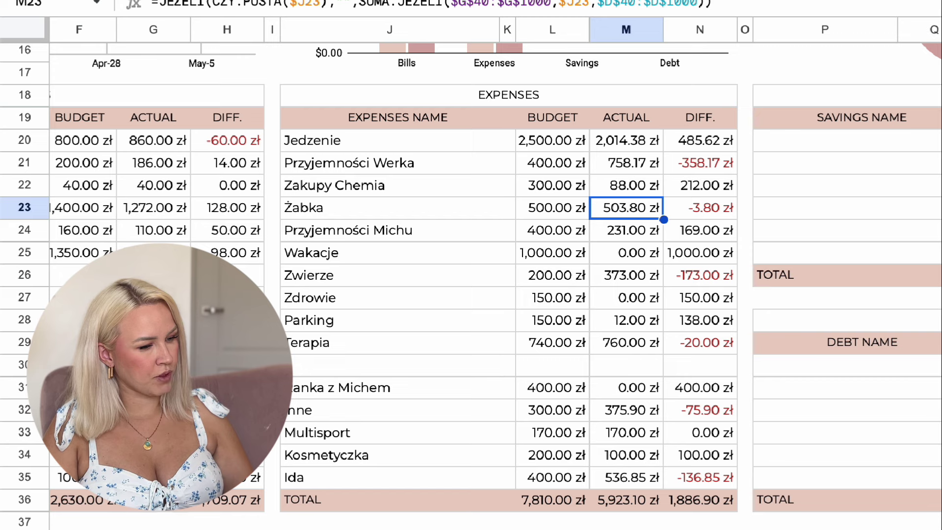
key("Down")
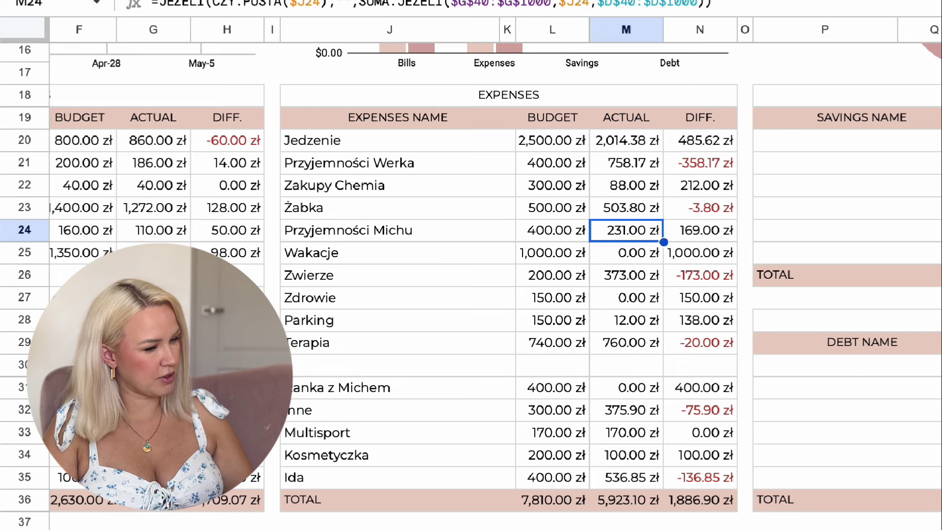
key("Down")
key("Down")
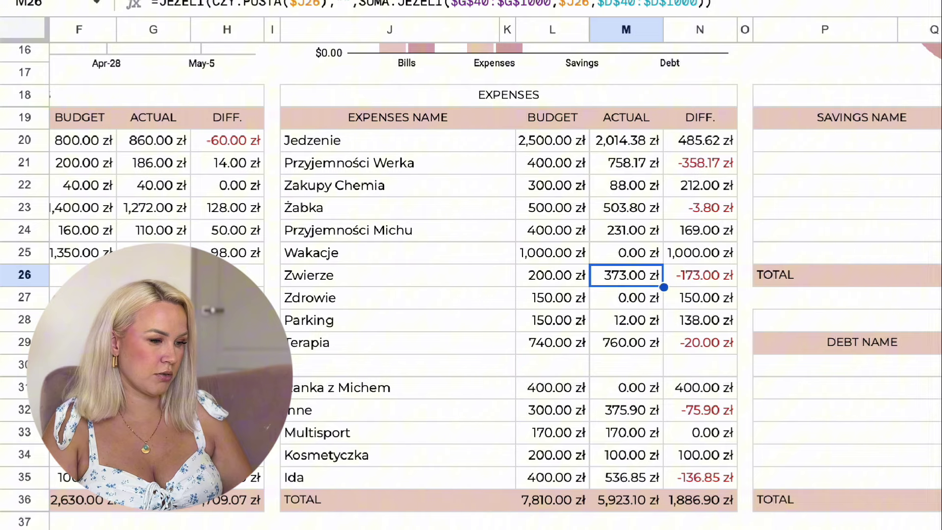
- Set the actual amount of the Parking expense to 152 zł
key("Down")
key("Down")
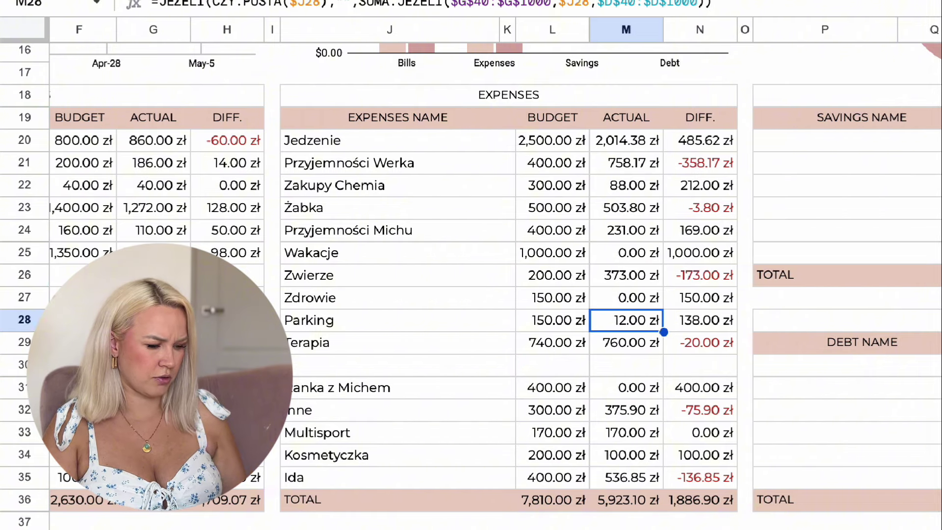
type("152")
key("Return")
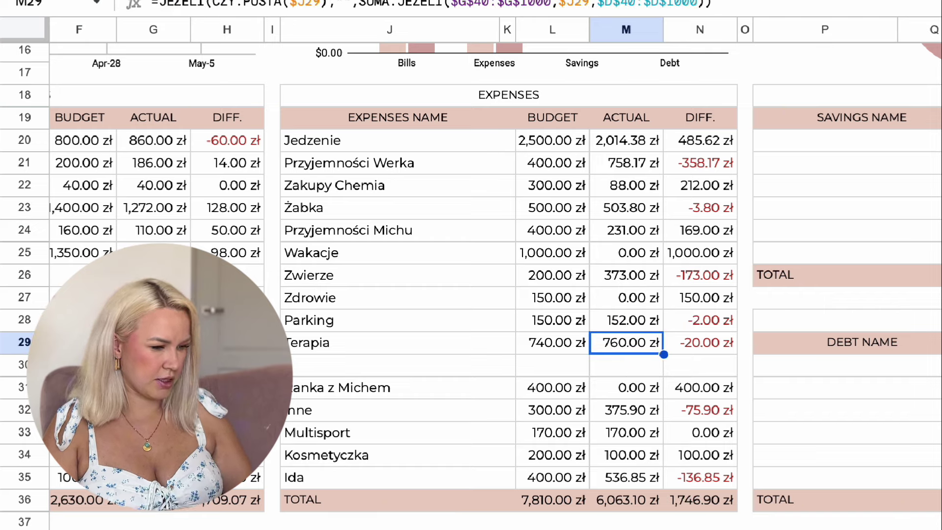
- Review the actual expense amounts below Terapia through row 35, and bring up the transactions tracker entries from row 40
key("Down")
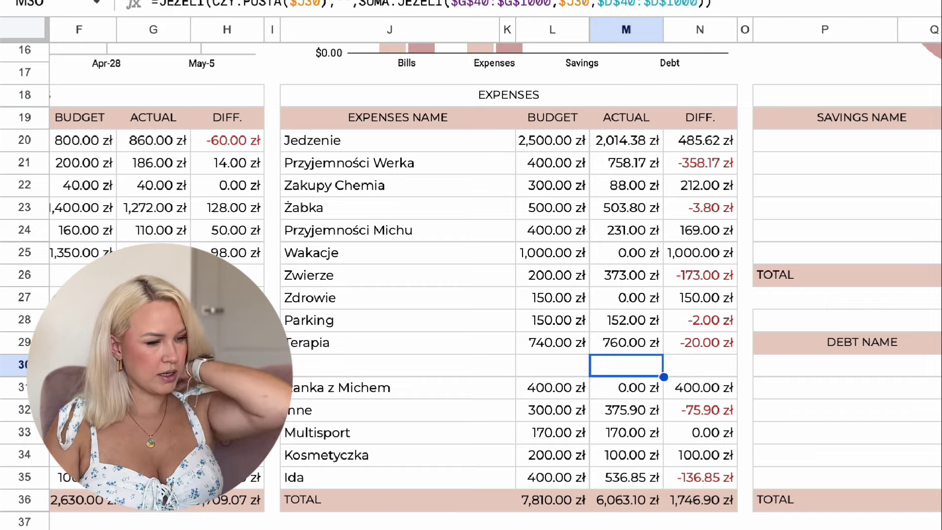
key("Down")
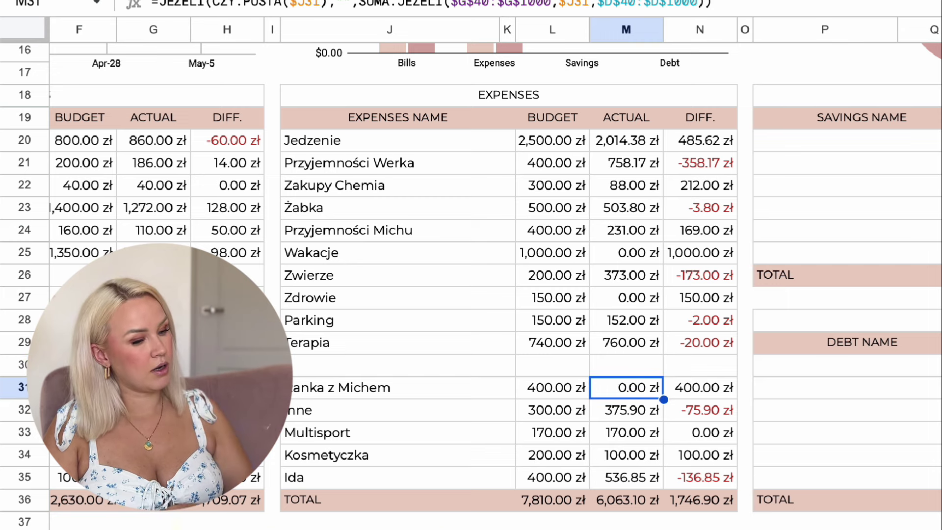
key("Down")
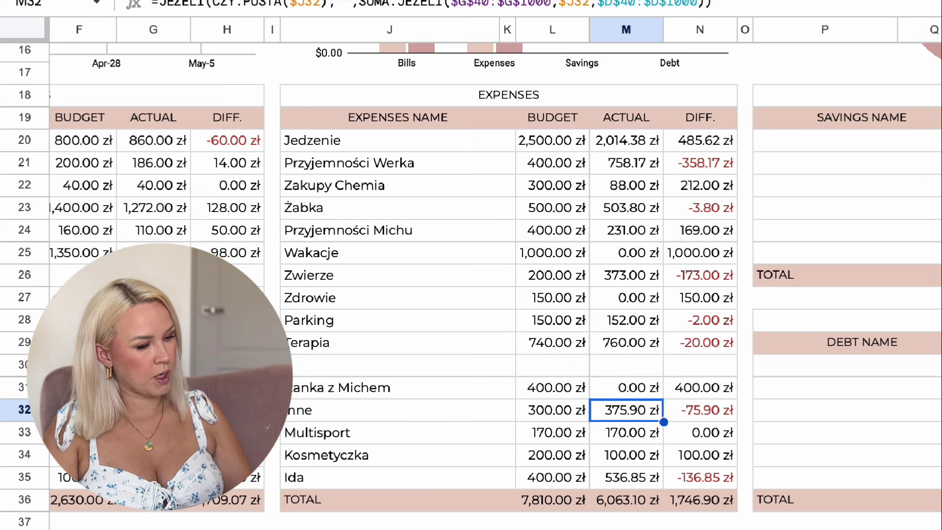
key("Down")
left_click(626, 455)
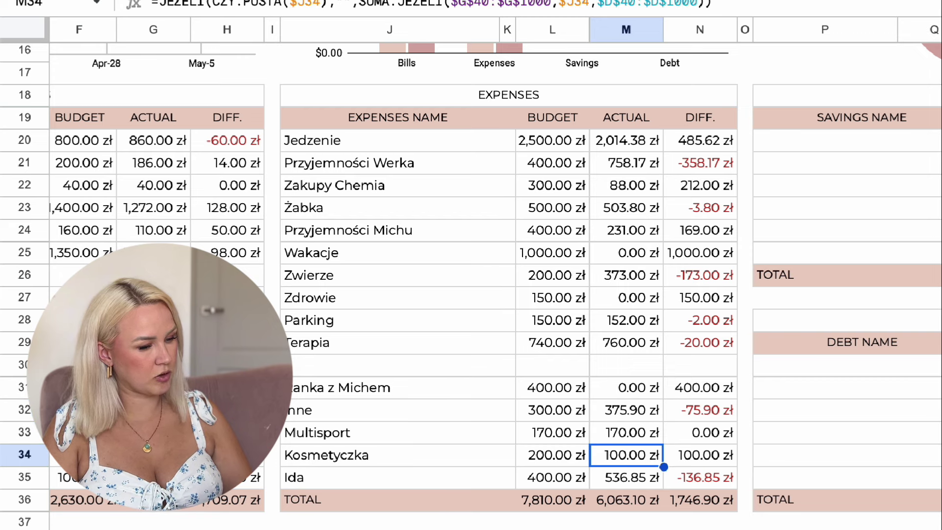
left_click(625, 478)
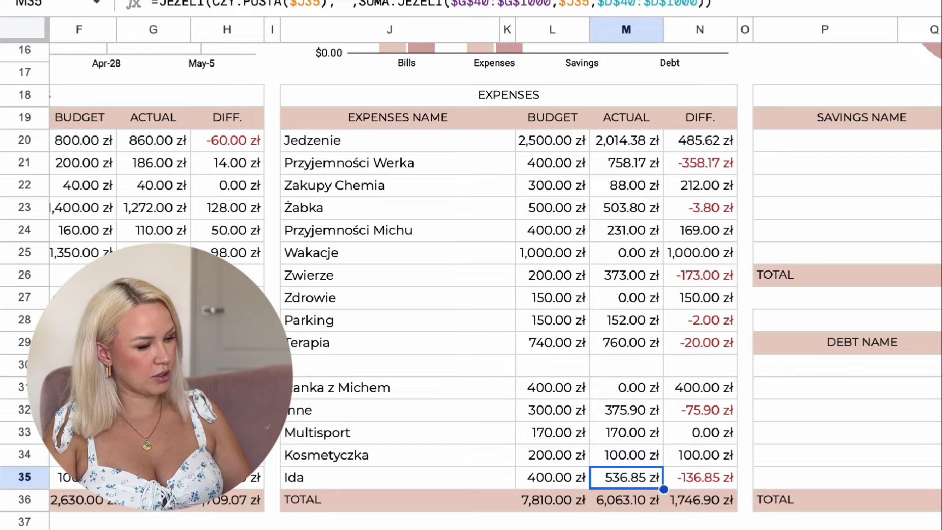
scroll(564, 276, "down", 2)
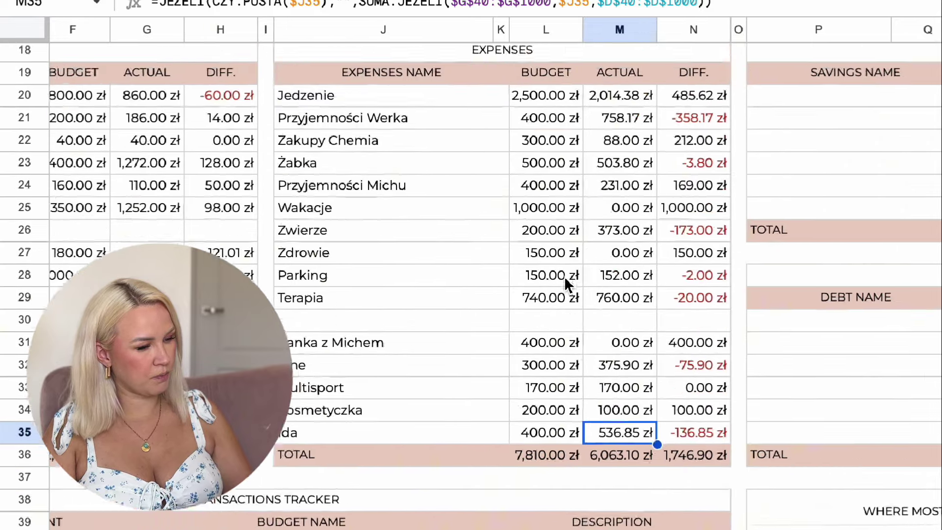
scroll(564, 276, "up", 1)
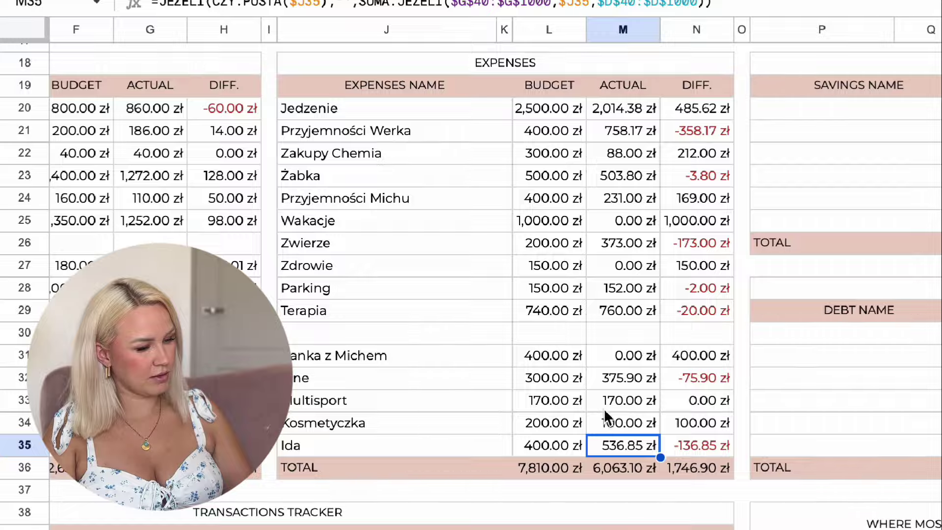
scroll(677, 479, "down", 7)
scroll(676, 479, "down", 4)
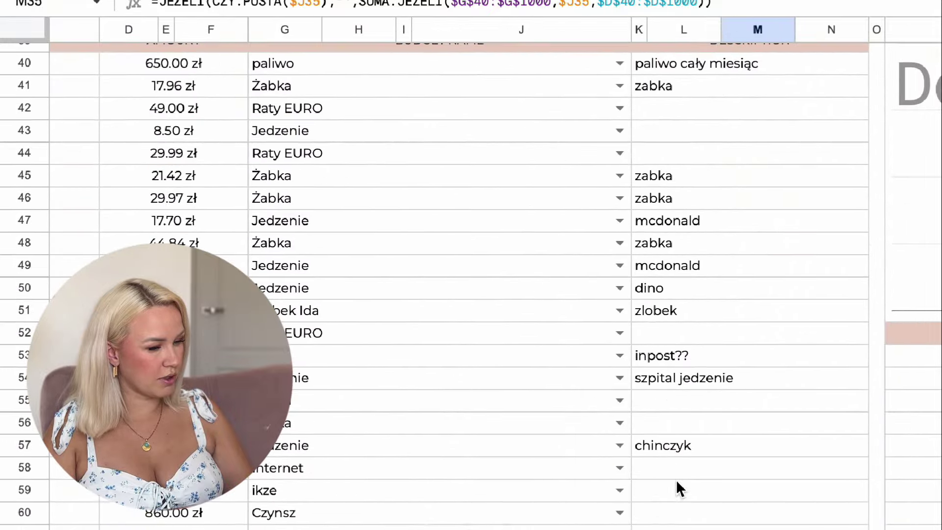
- Examine the transactions tracker entries from row 40 down past row 114, with their amounts, budget names and descriptions
scroll(676, 478, "down", 5)
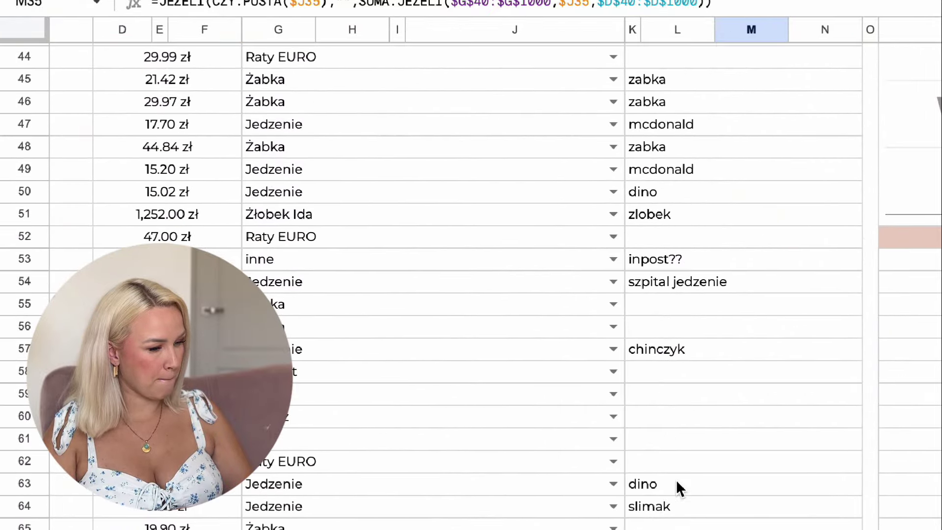
scroll(676, 479, "left", 1)
scroll(676, 479, "down", 5)
scroll(676, 478, "right", 1)
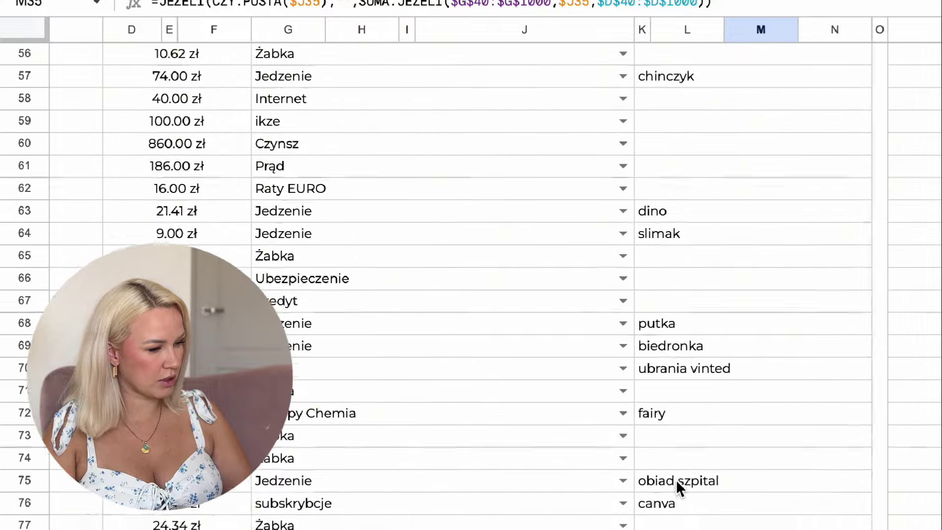
scroll(676, 479, "down", 5)
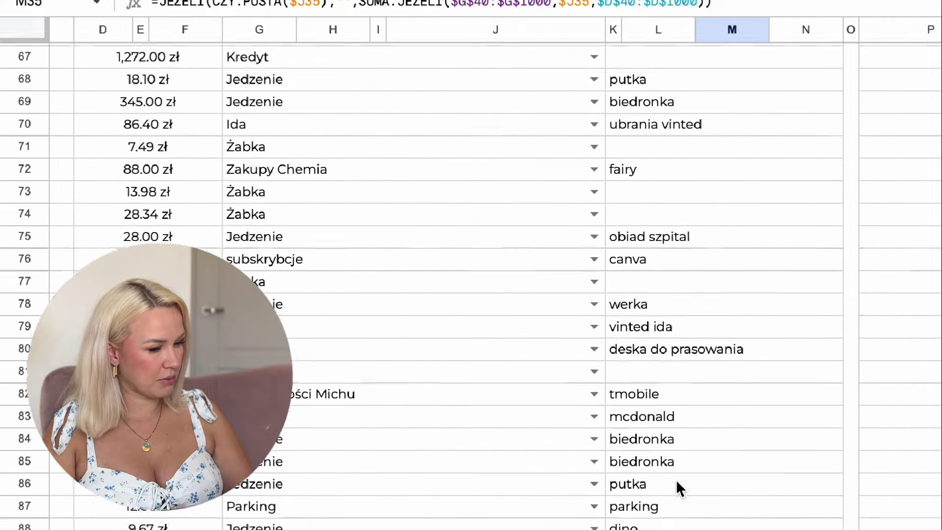
scroll(676, 479, "left", 1)
scroll(676, 479, "down", 5)
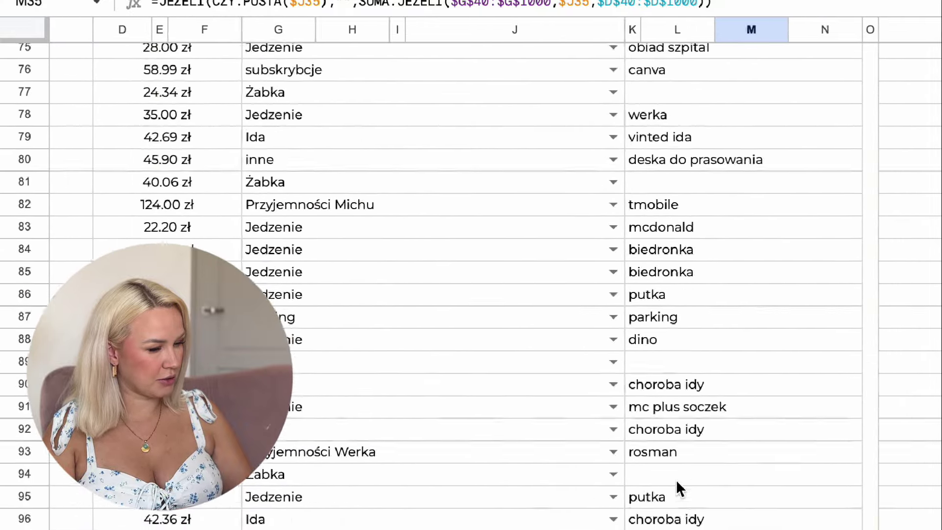
scroll(676, 479, "left", 1)
scroll(676, 478, "down", 5)
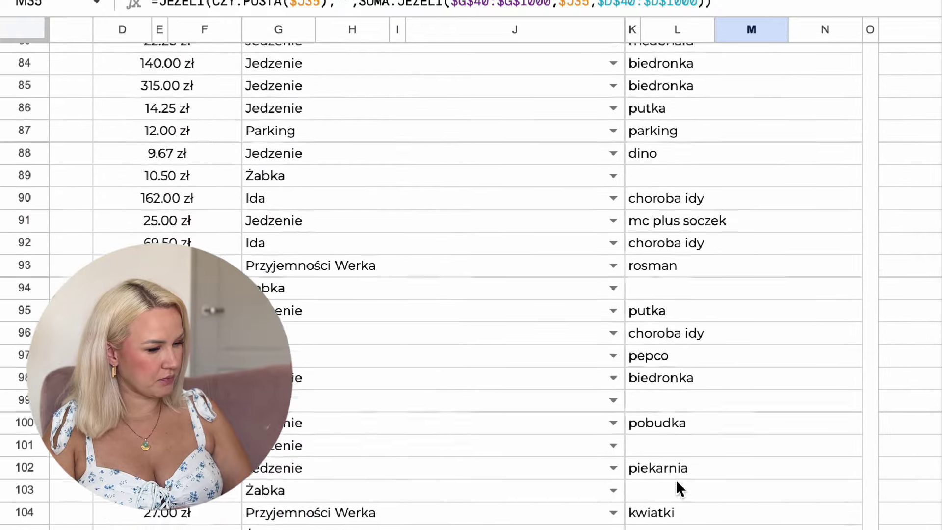
scroll(676, 479, "right", 1)
scroll(676, 479, "down", 6)
scroll(676, 479, "left", 1)
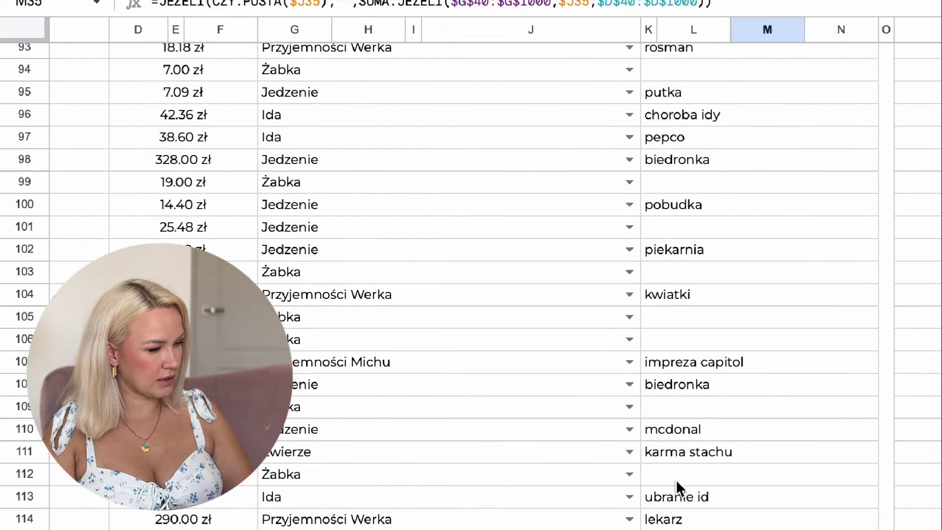
scroll(667, 460, "down", 5)
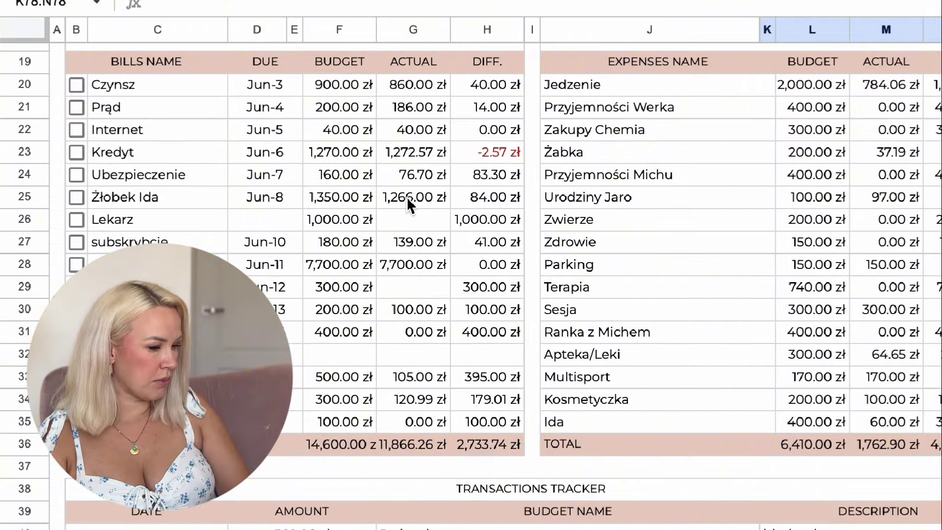
- Look through the other month's transactions tracker down to the Lekarz entry in row 77, and return to its bills table
scroll(428, 349, "down", 10)
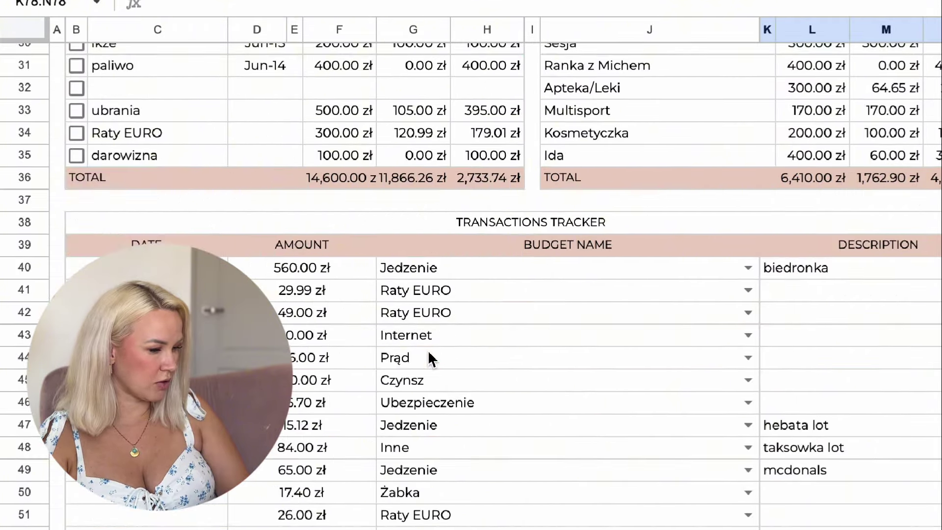
scroll(428, 350, "down", 7)
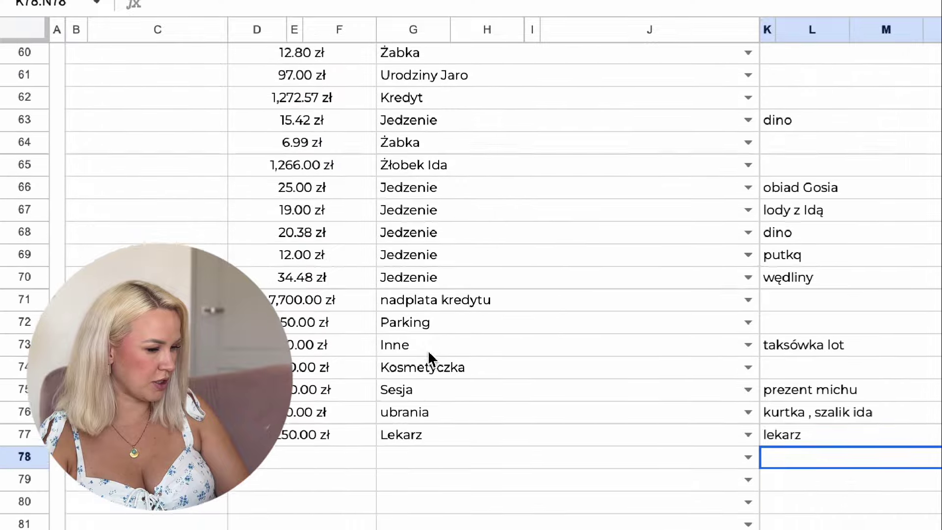
scroll(428, 349, "up", 1)
scroll(428, 350, "up", 15)
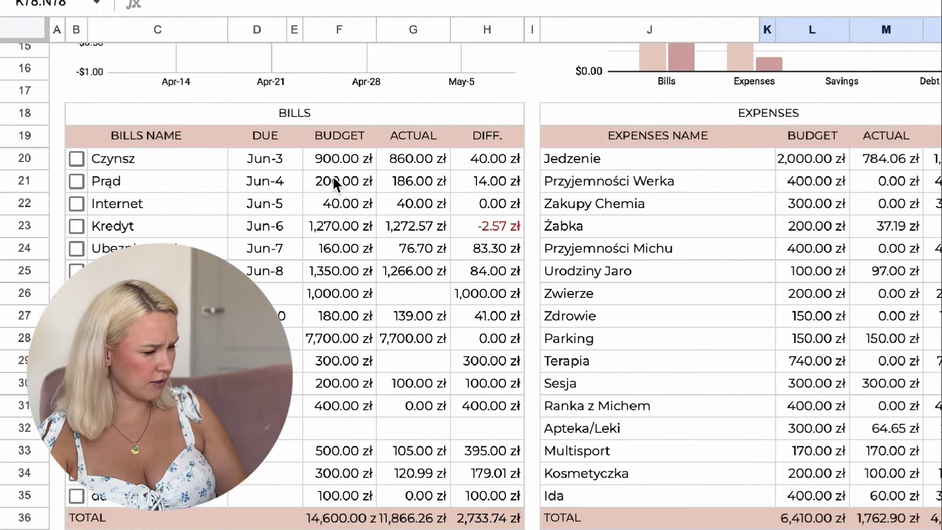
- Review the Czynsz budget and the actual bill amounts from Czynsz down to Ubezpieczenie
left_click(335, 160)
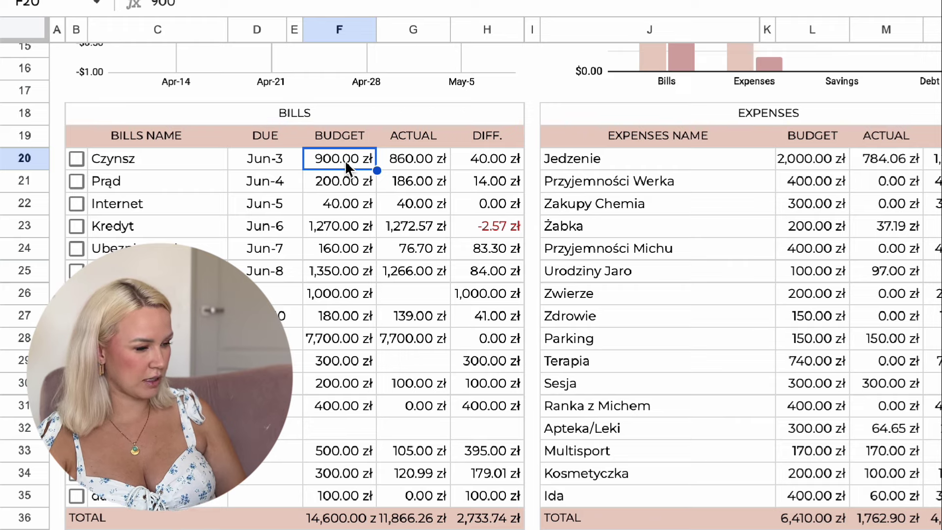
left_click(413, 164)
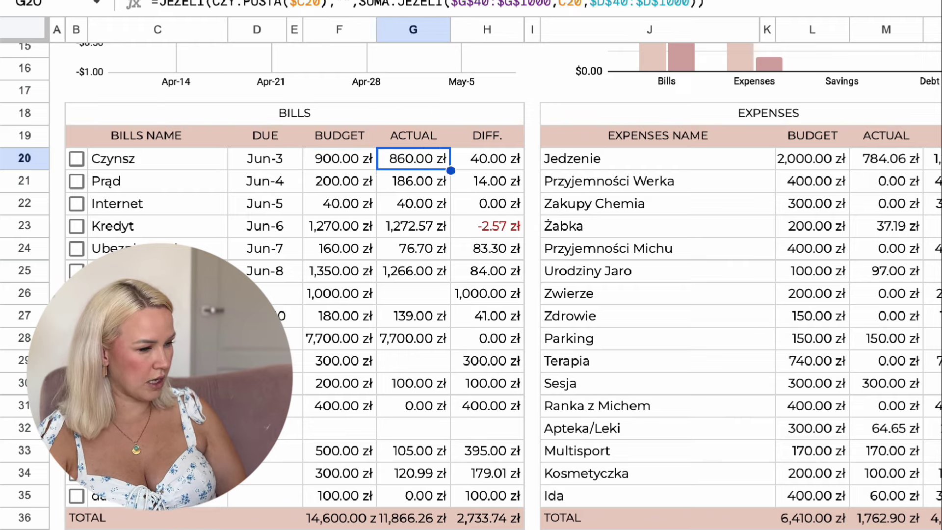
left_click(413, 181)
left_click(413, 203)
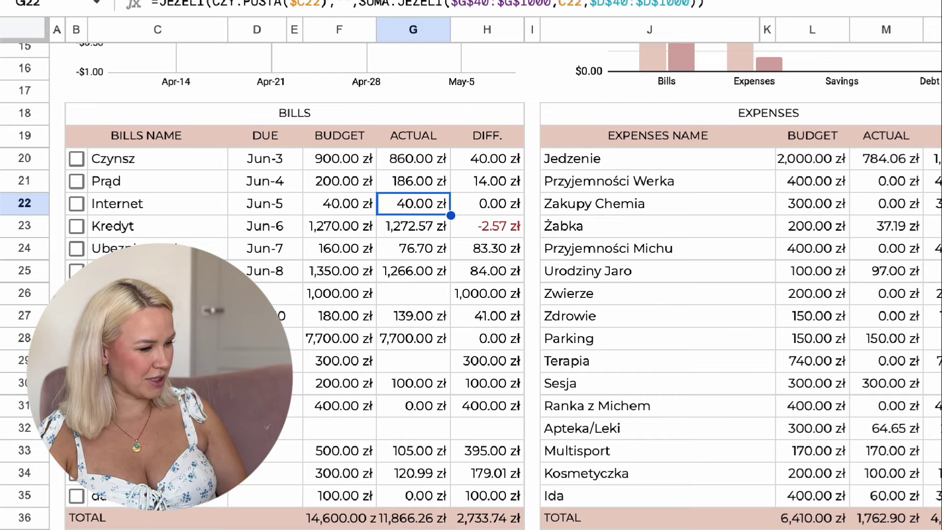
left_click(413, 226)
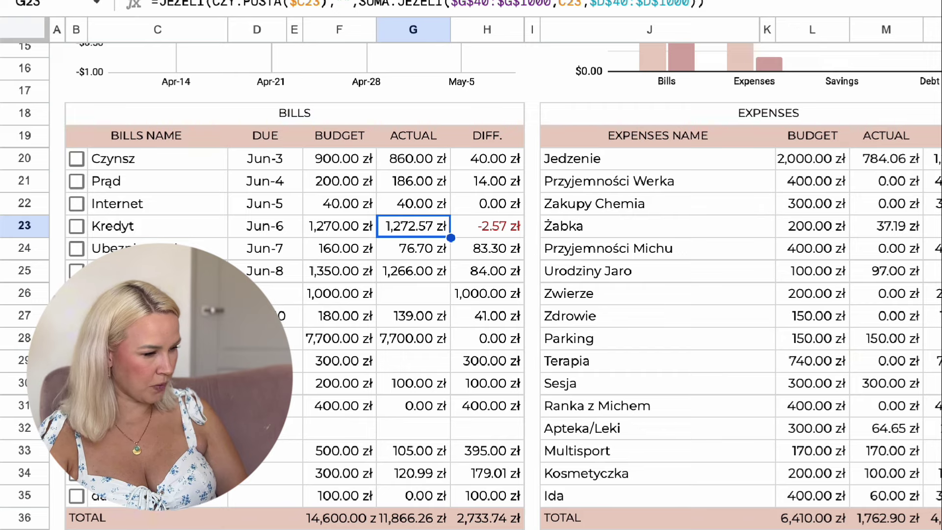
left_click(413, 248)
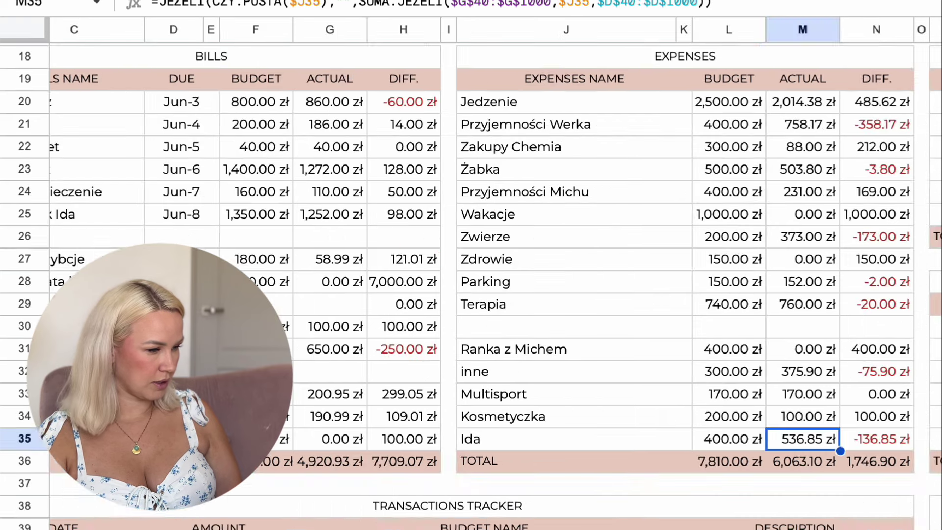
- Check the Ubezpieczenie bill in the earlier reviewed month for comparison, and continue to the actual amount of Żłobek Ida
scroll(231, 170, "left", 2)
scroll(230, 169, "up", 1)
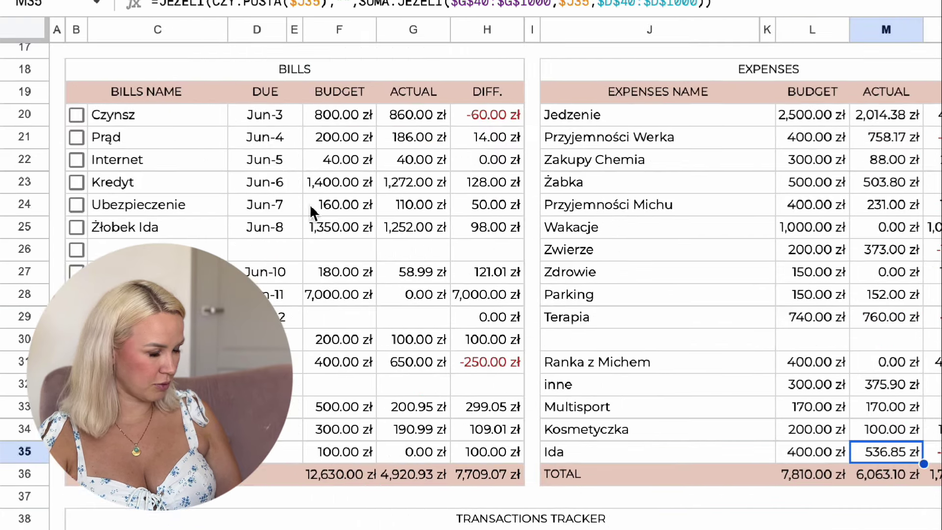
left_click(380, 210)
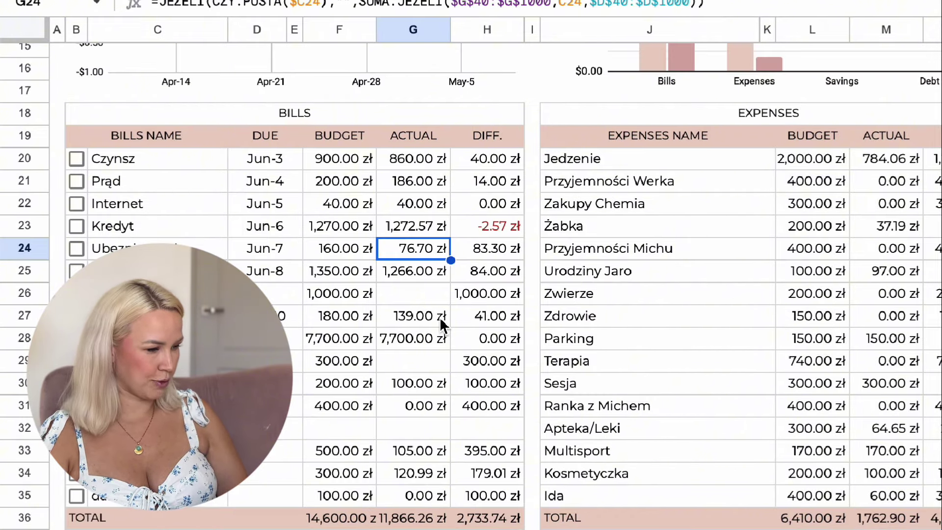
key("Down")
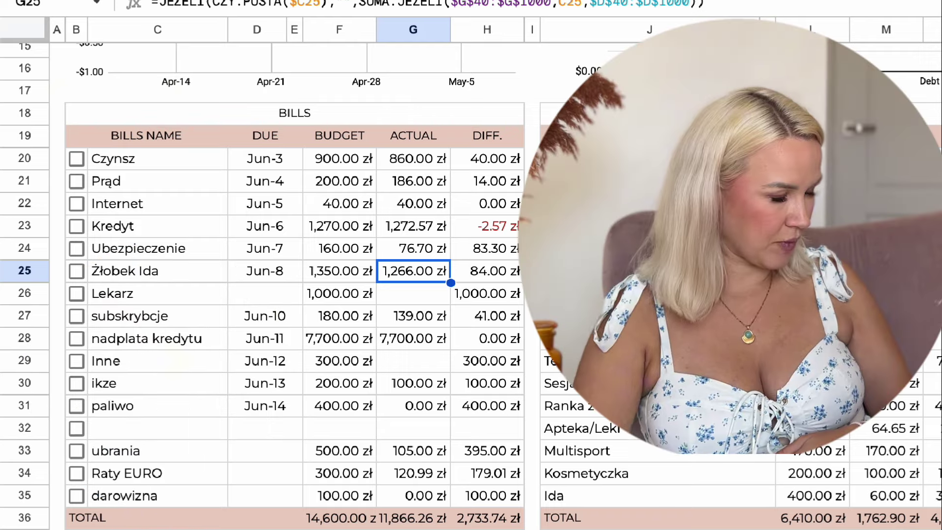
- Compare the budget and actual cells of the Lekarz bill with the Lekarz entry in the transactions tracker
left_click(412, 293)
left_click(339, 293)
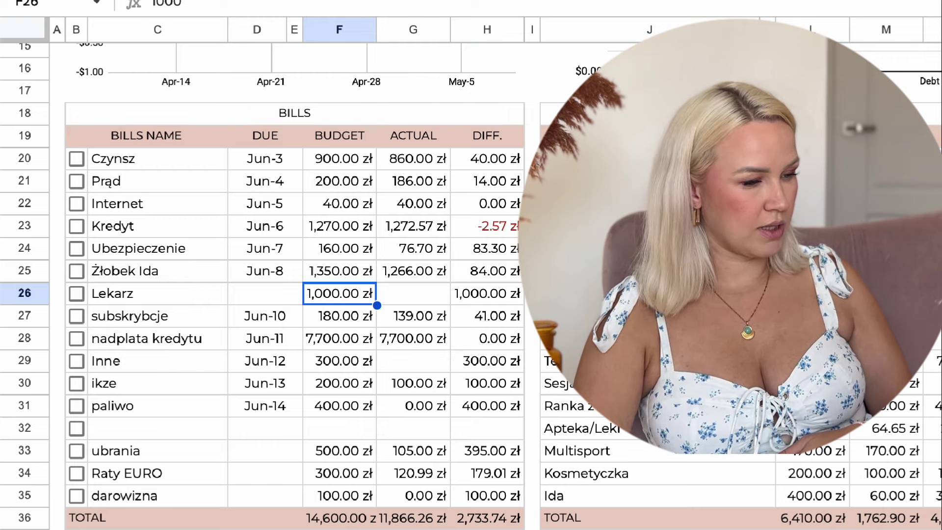
left_click(413, 293)
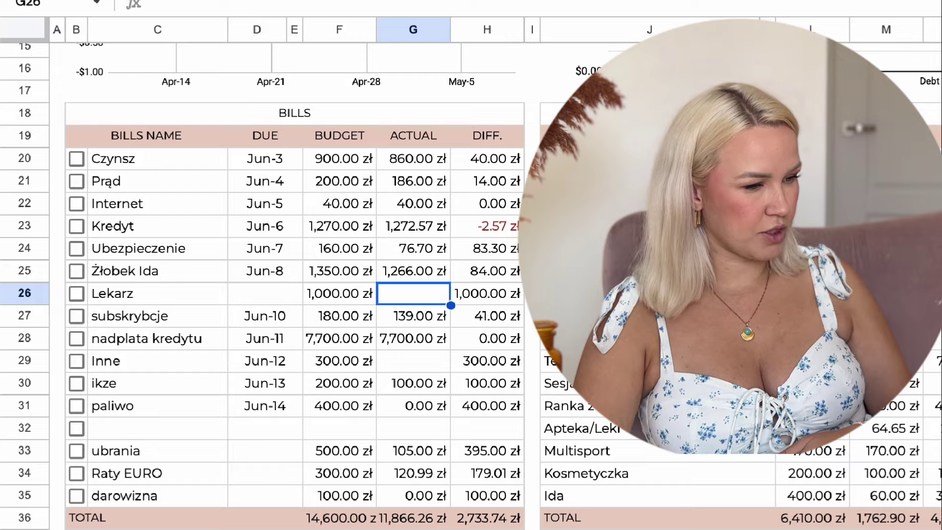
scroll(294, 284, "down", 20)
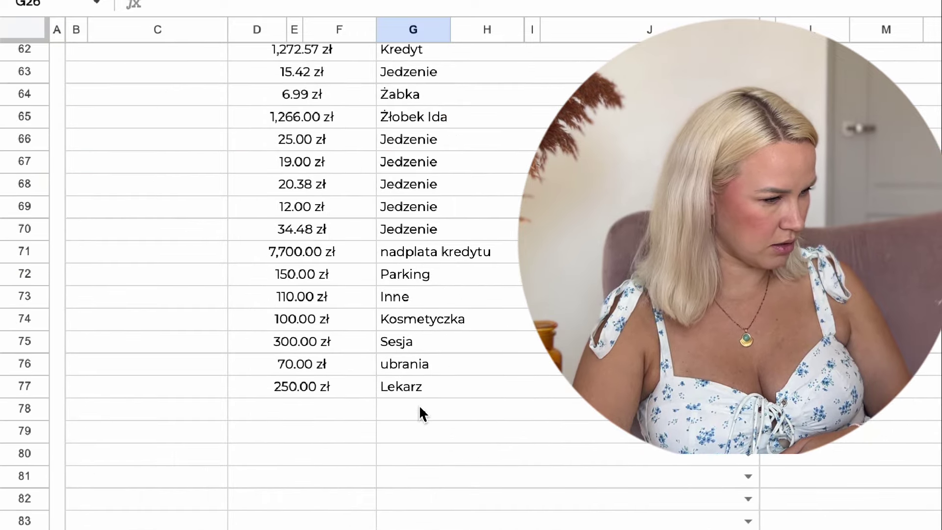
scroll(420, 410, "up", 20)
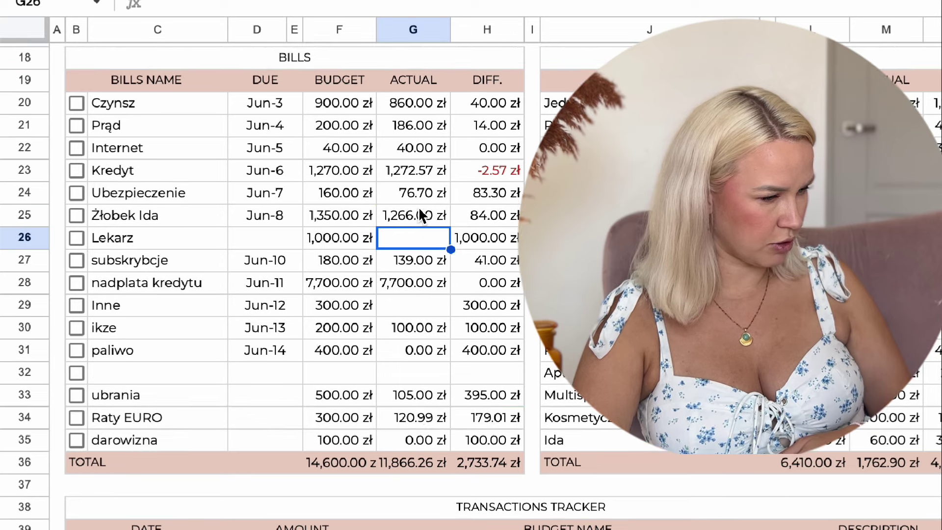
left_click(416, 259)
left_click(414, 240)
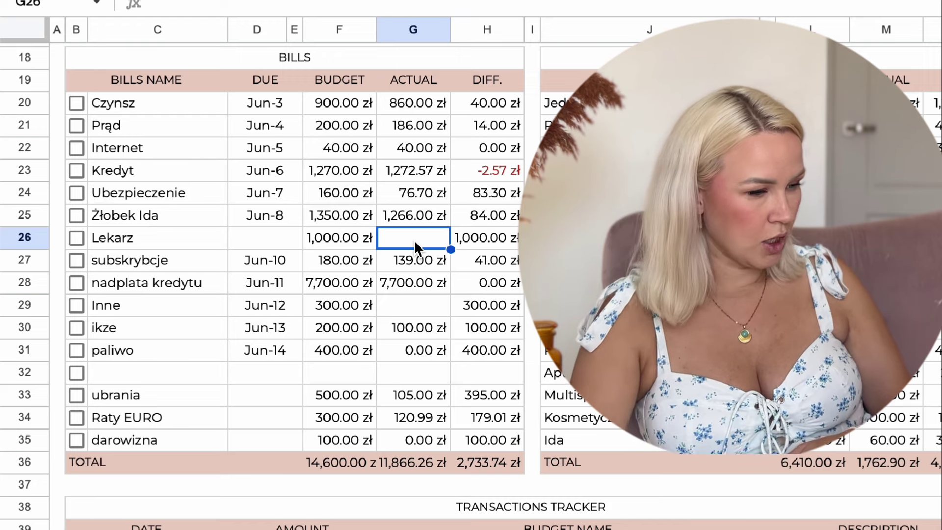
- Review the actual amount of subskrybcje, and compare the budget and actual amounts of nadplata kredytu
key("Down")
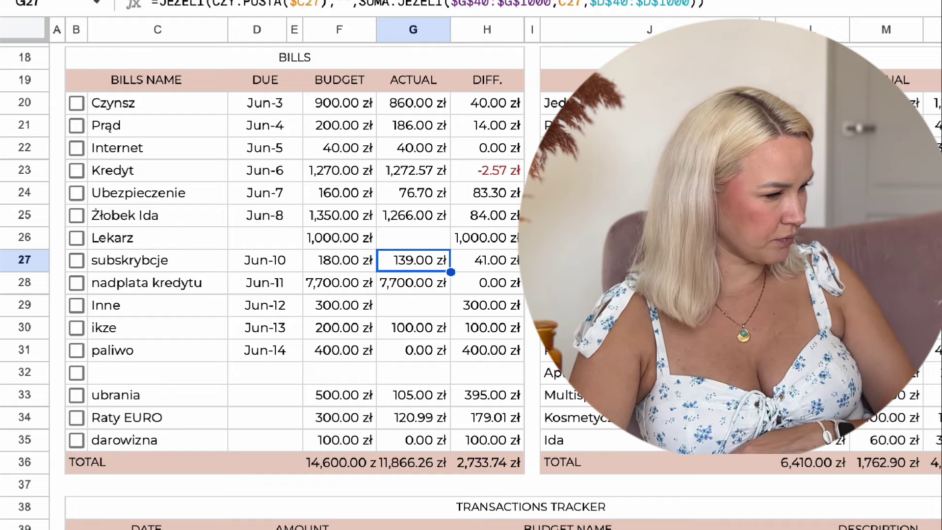
key("Down")
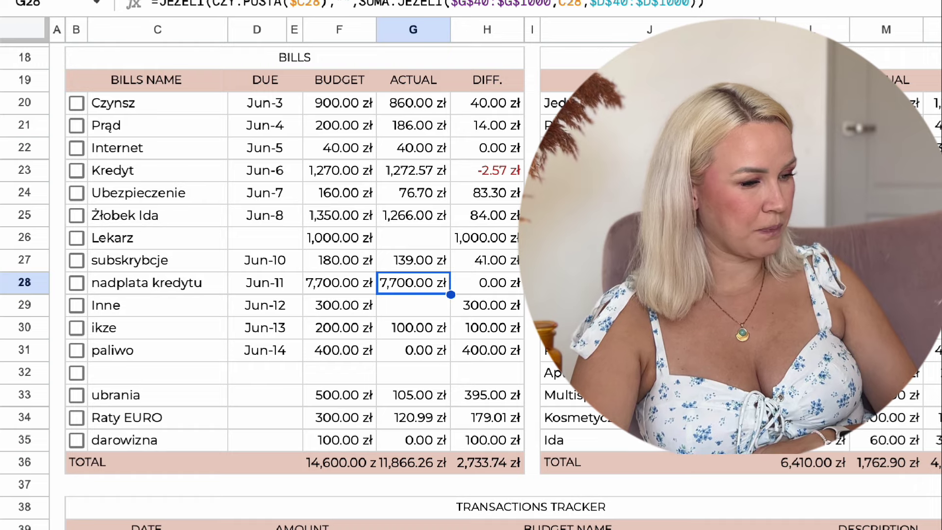
left_click(339, 283)
left_click(413, 282)
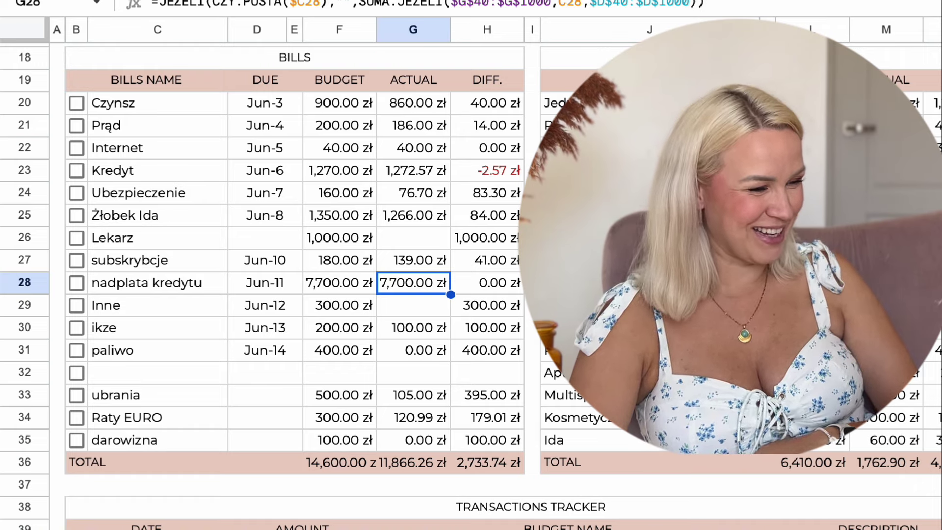
left_click(339, 283)
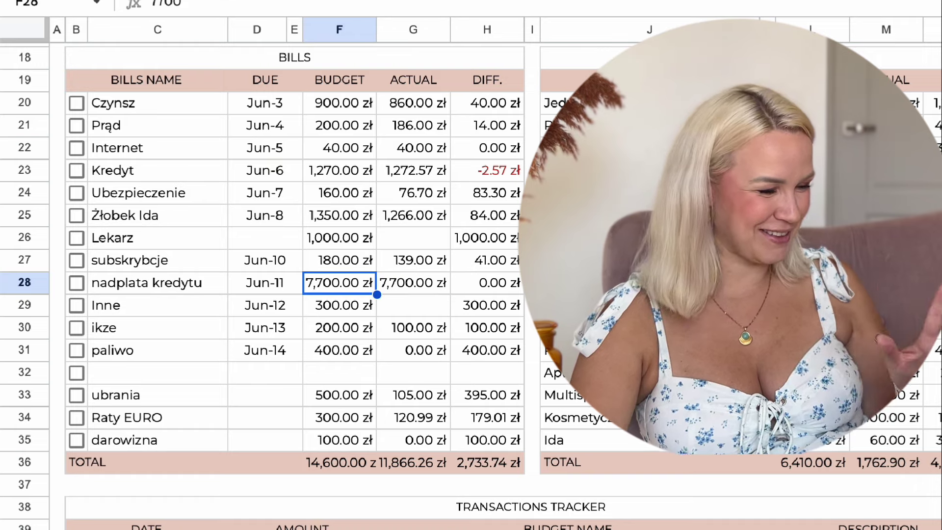
left_click(413, 282)
- Compare the budget and actual amounts of the Inne and ikze bills
left_click(413, 305)
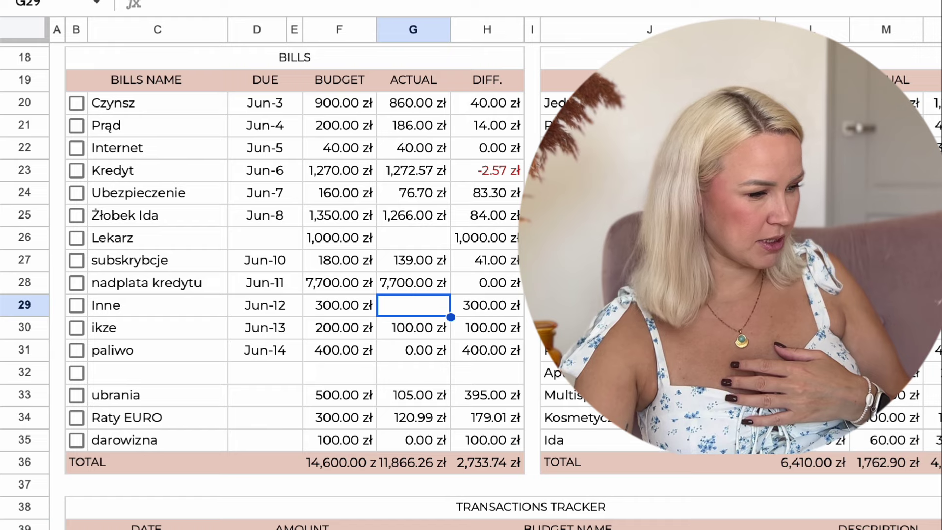
left_click(339, 305)
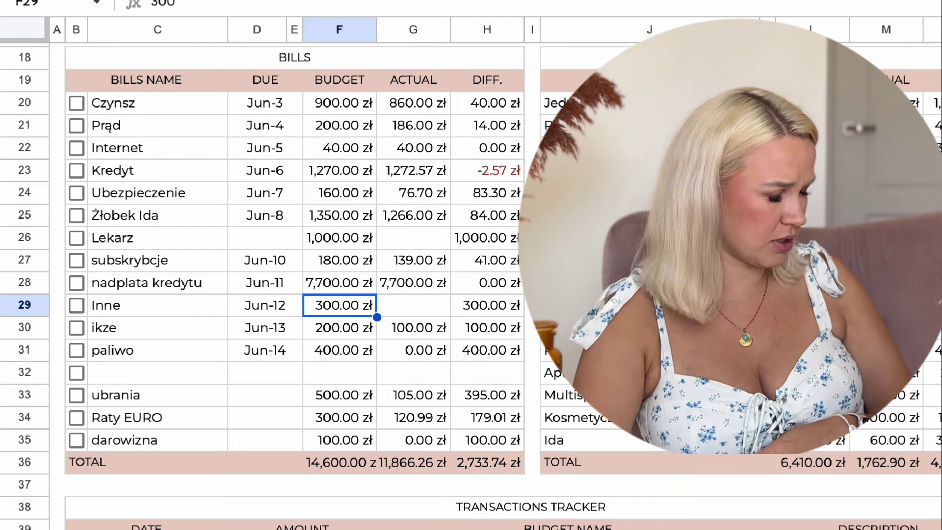
left_click(339, 328)
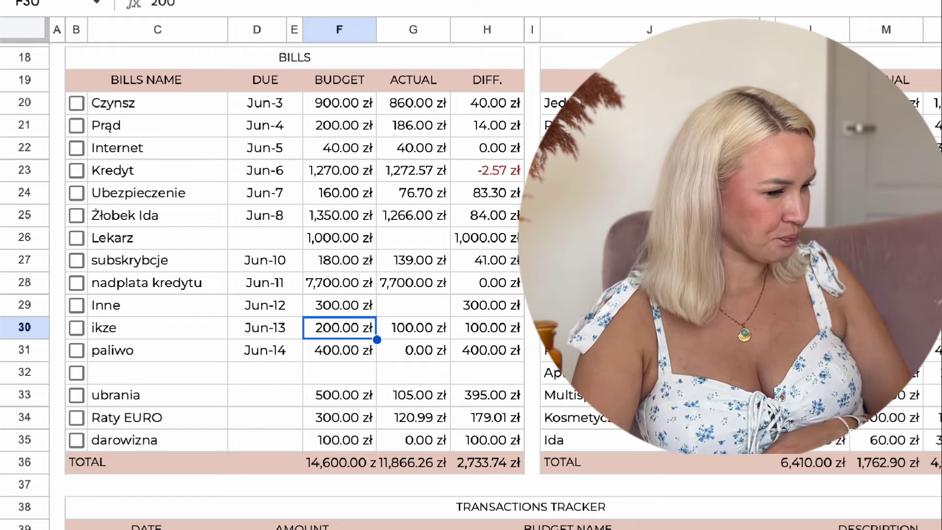
left_click(413, 328)
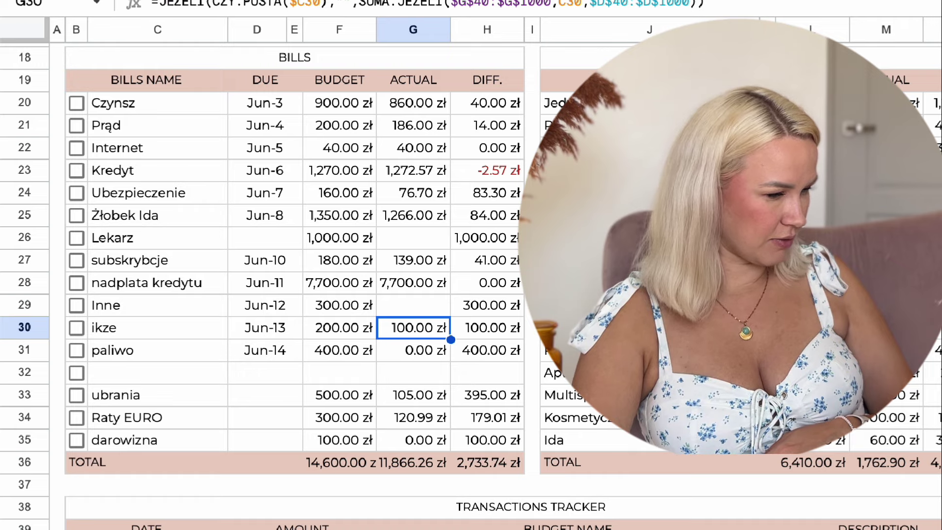
left_click(413, 350)
left_click(413, 328)
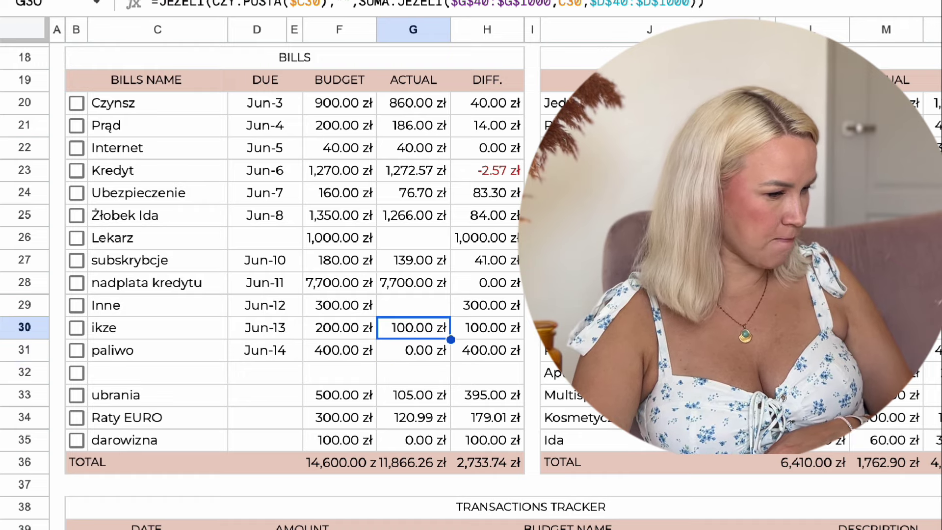
- Compare the budget and actual amounts of paliwo, and continue to the actual amount of ubrania
left_click(413, 350)
left_click(339, 350)
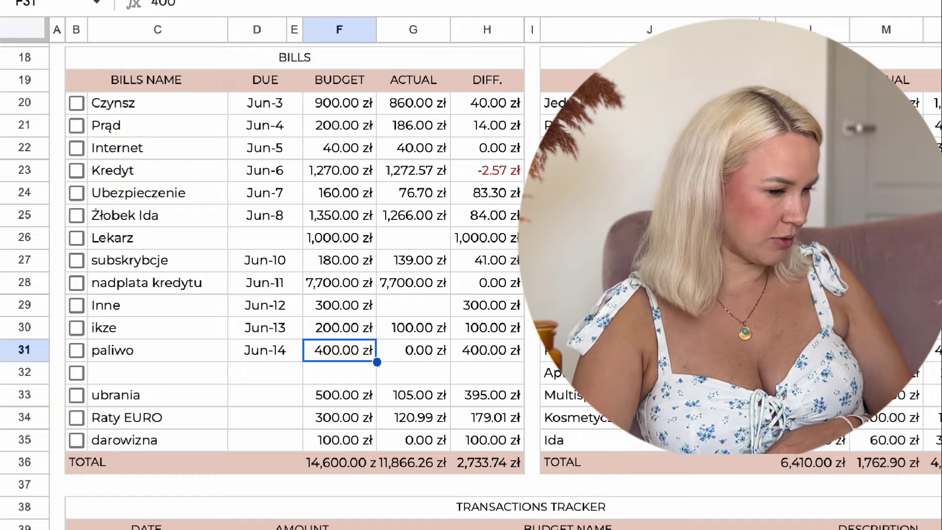
left_click(413, 351)
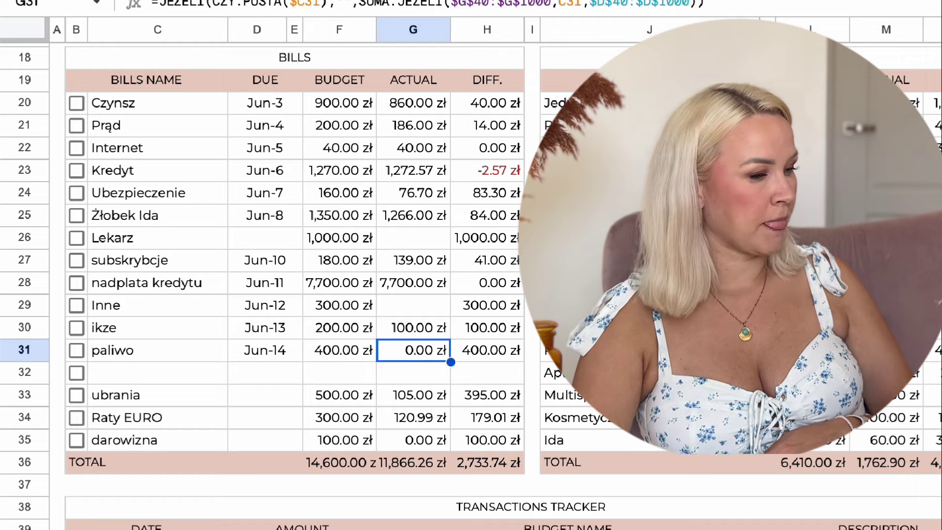
key("Down")
key("Down")
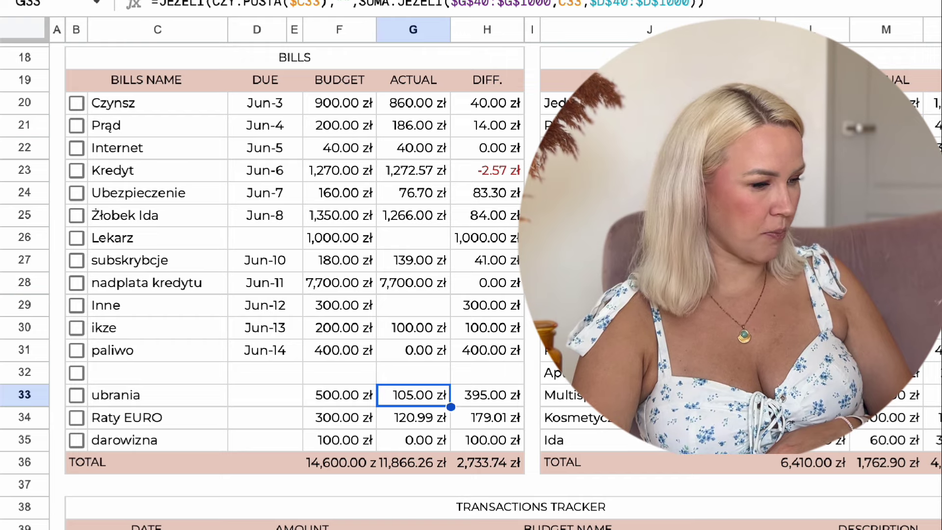
- Compare the budget and actual amounts of the Raty EURO and darowizna bills, and check the darowizna difference
left_click(413, 417)
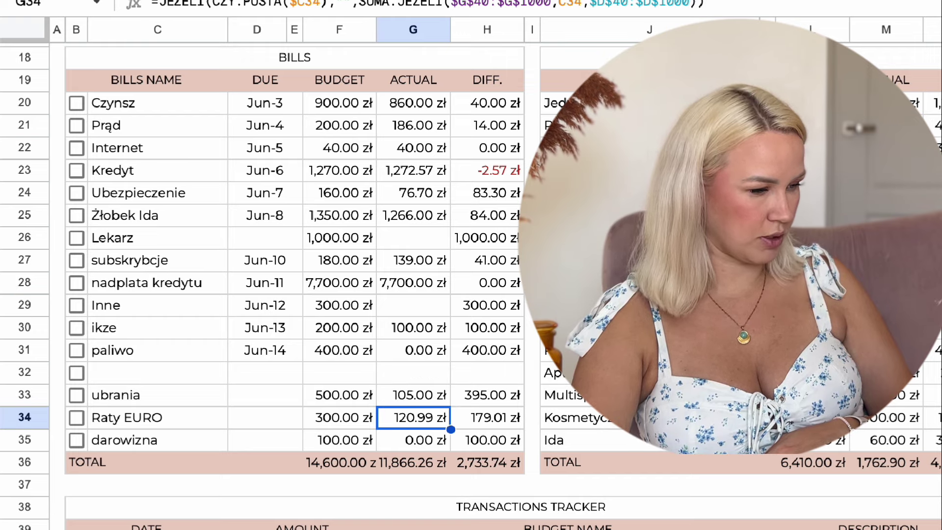
left_click(339, 417)
left_click(339, 441)
left_click(412, 441)
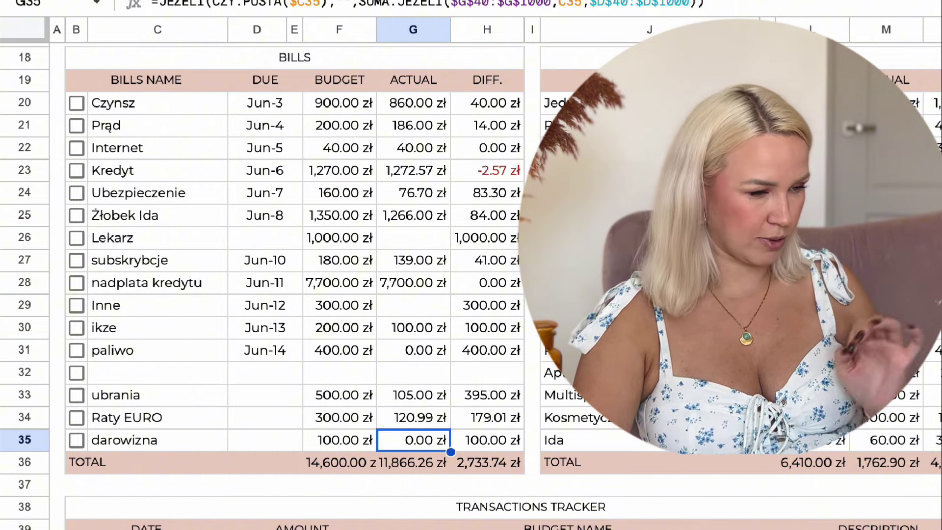
left_click(486, 440)
- Review the Expenses table from the actual amount of Jedzenie down to the budget of Zakupy Chemia
key("Right")
key("Right")
key("Right")
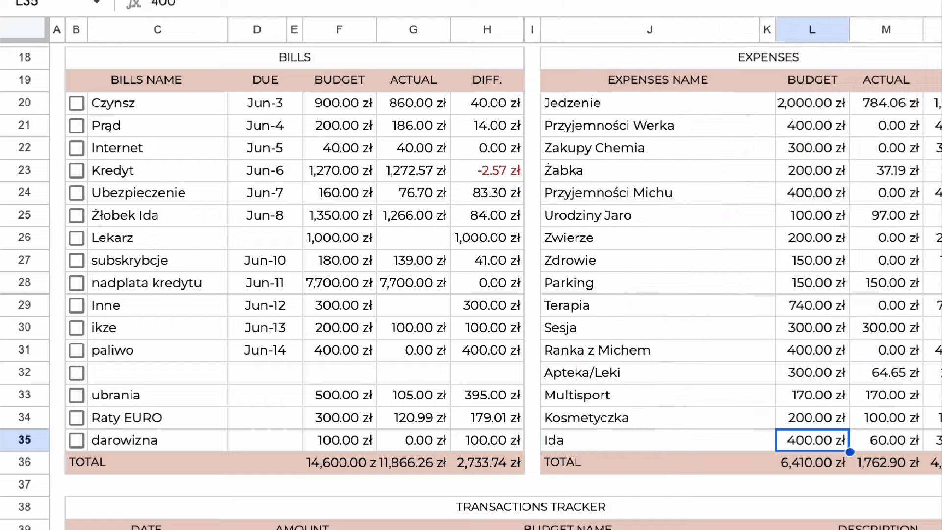
scroll(378, 60, "right", 5)
left_click(646, 120)
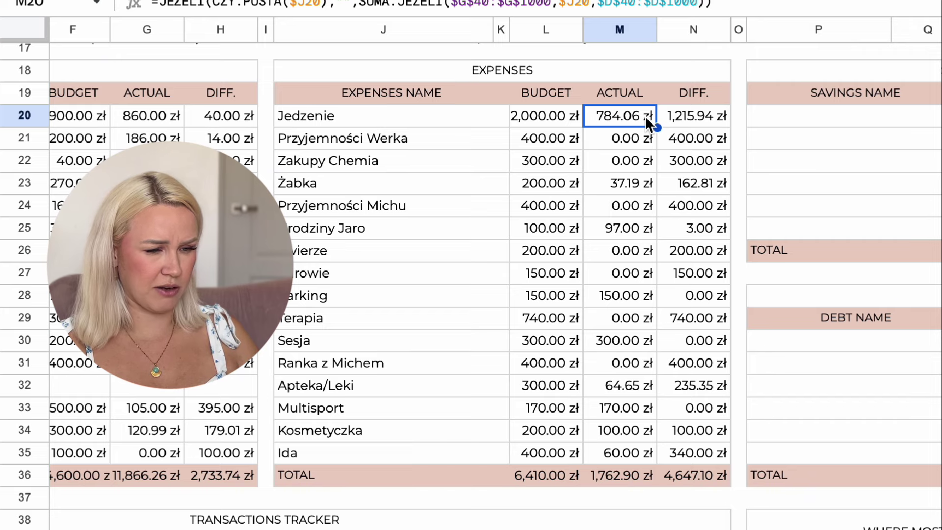
key("Down")
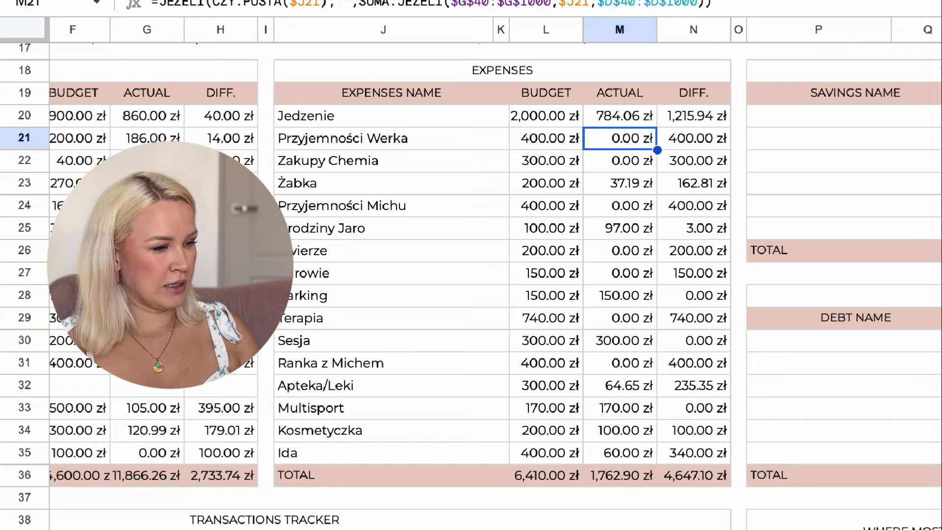
key("Left")
key("Down")
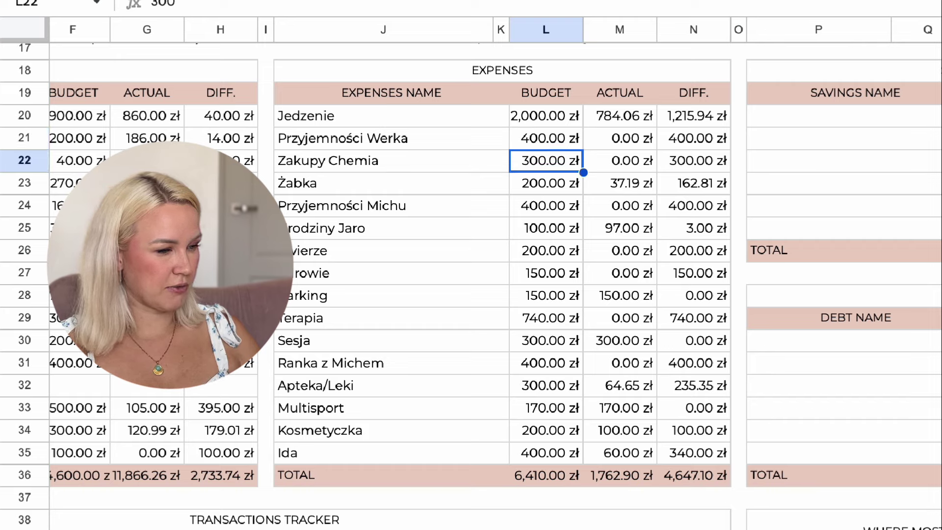
- Compare the budget and actual amounts of Żabka and of the expense directly below it in row 24
key("Down")
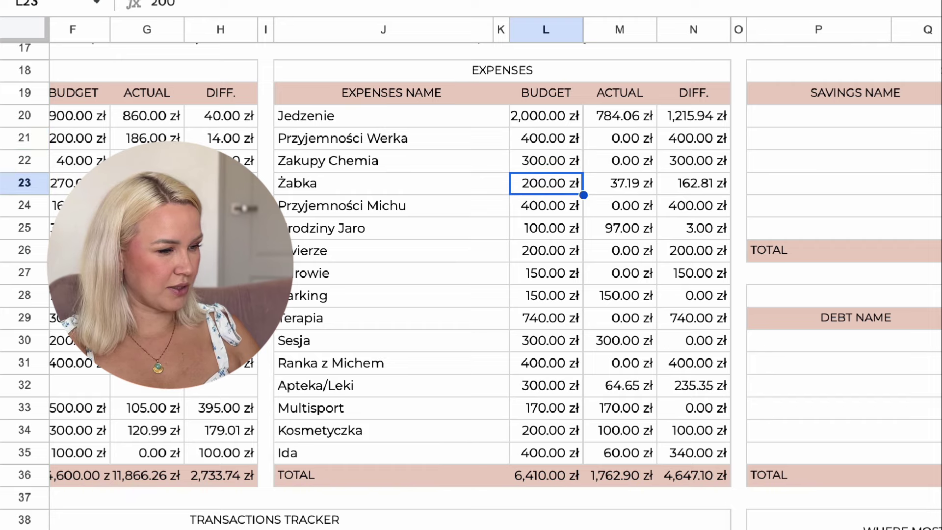
key("Down")
key("Up")
key("Right")
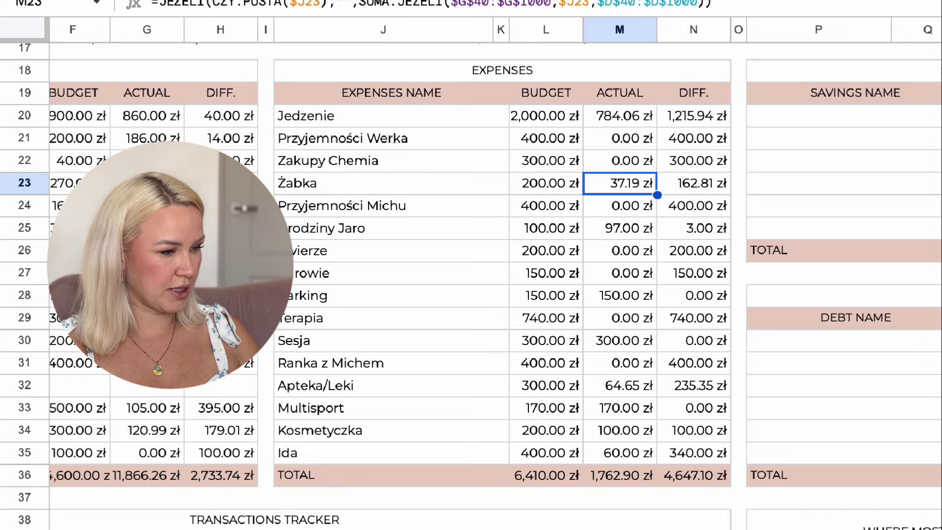
key("Down")
key("Left")
- Compare the budget and actual amounts of the birthday expense in row 25
key("Down")
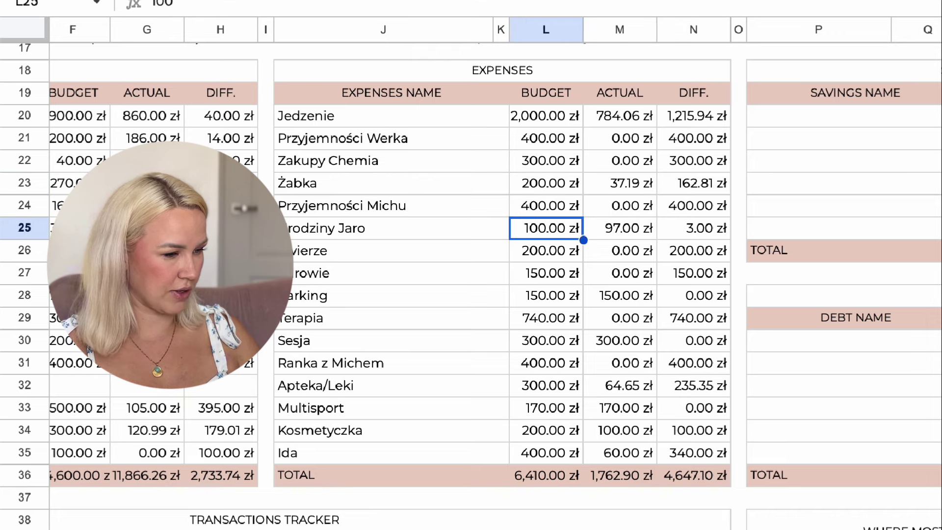
key("Down")
key("Up")
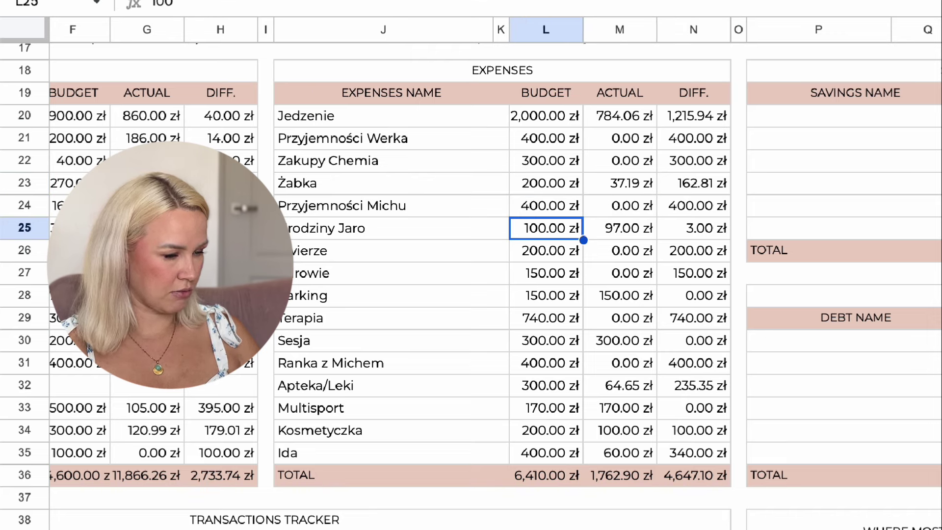
key("Right")
key("Left")
- Compare the budget and actual amounts of Zwierze, and review the actual amounts of Zdrowie and Parking
key("Down")
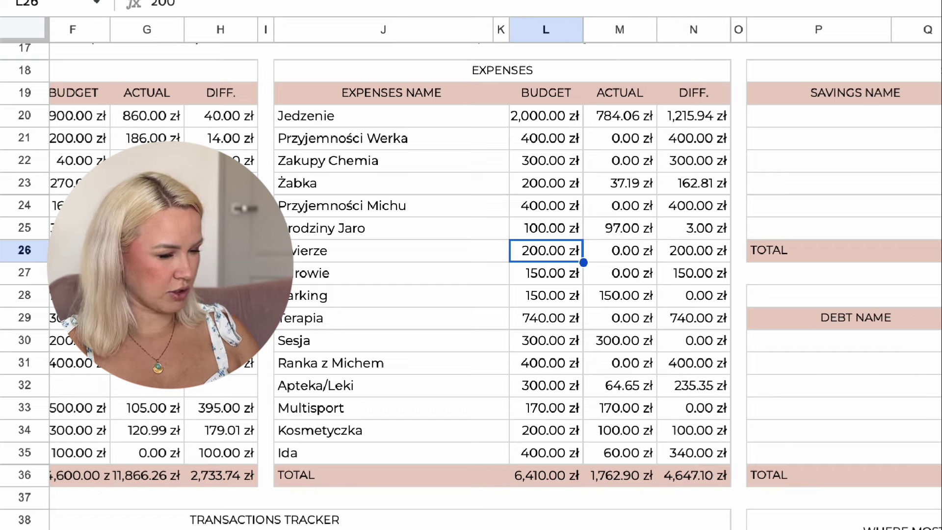
key("Right")
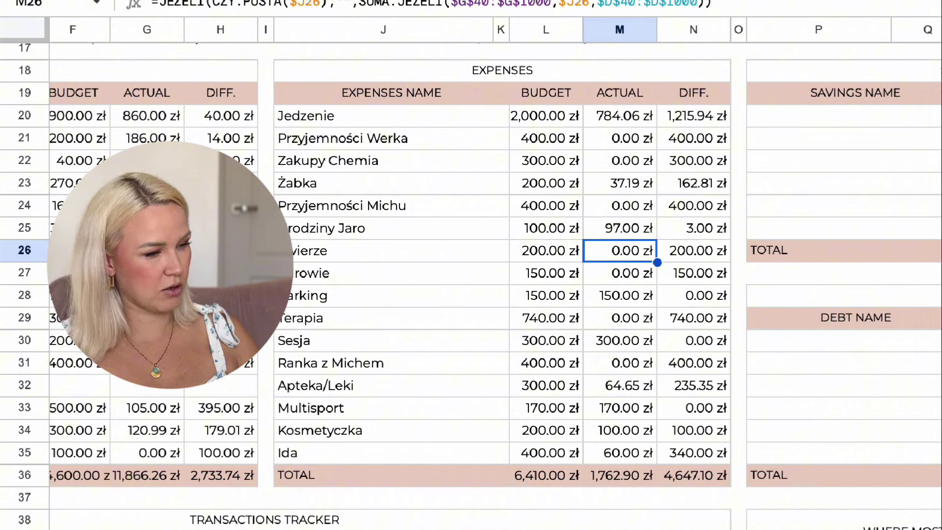
key("Down")
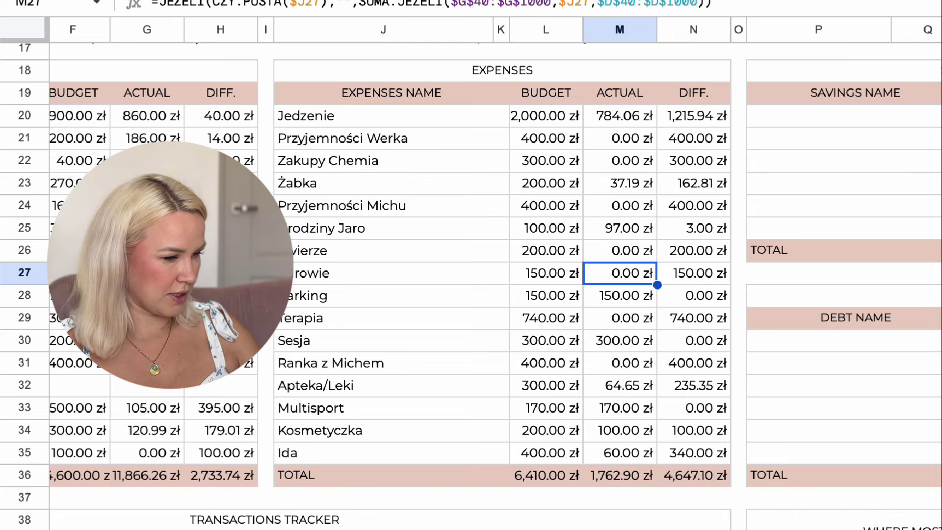
key("Down")
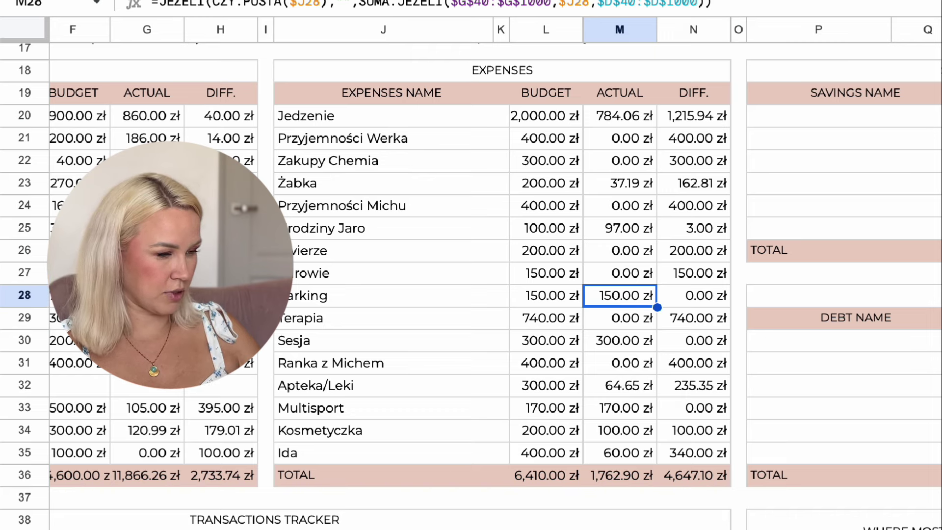
- Check the actual amount of the Terapia expense and set its budget to 880 zł
key("Down")
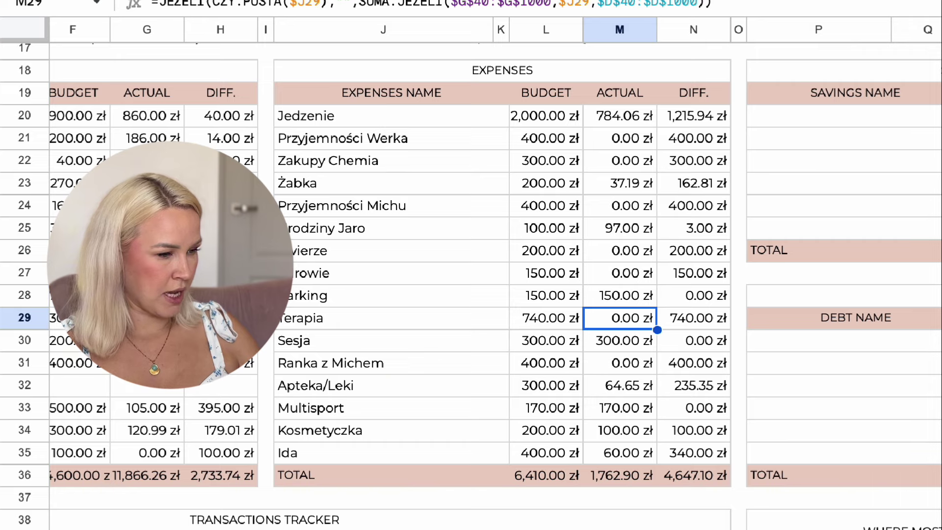
key("Left")
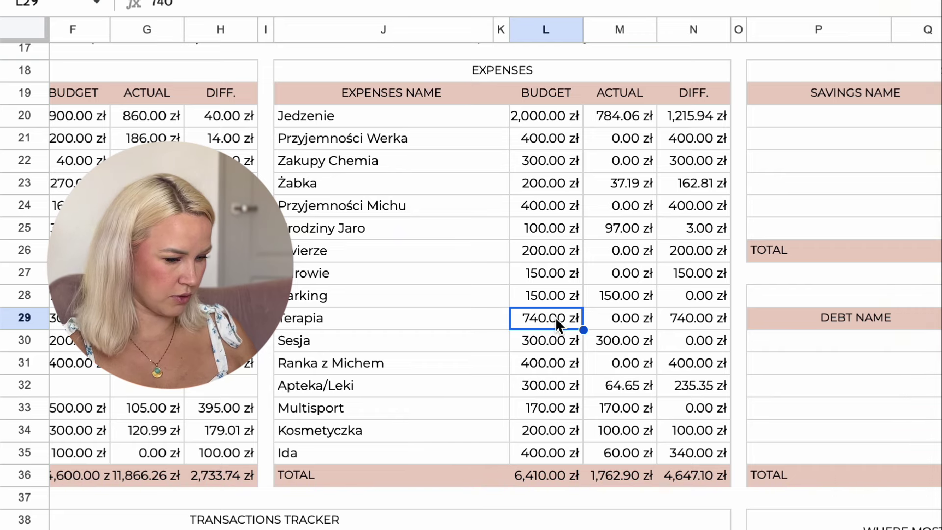
key("BackSpace")
type("880")
key("Return")
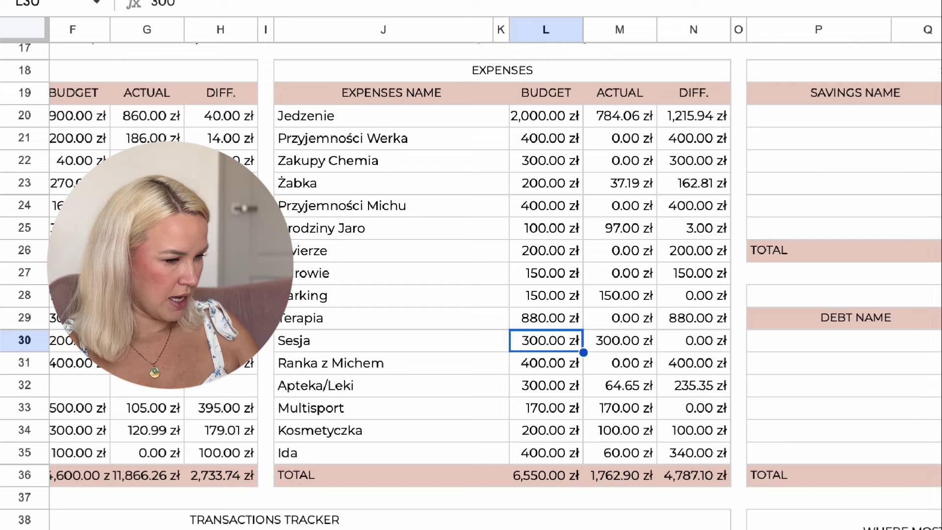
- Review the budget of Sesja, and compare the budget and actual amounts of the expense in row 31
key("Down")
key("Up")
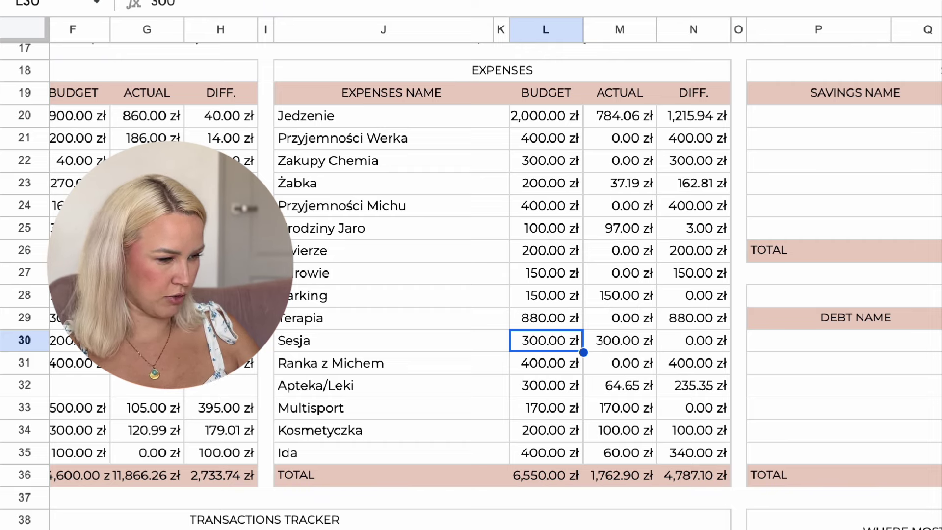
key("Down")
key("Right")
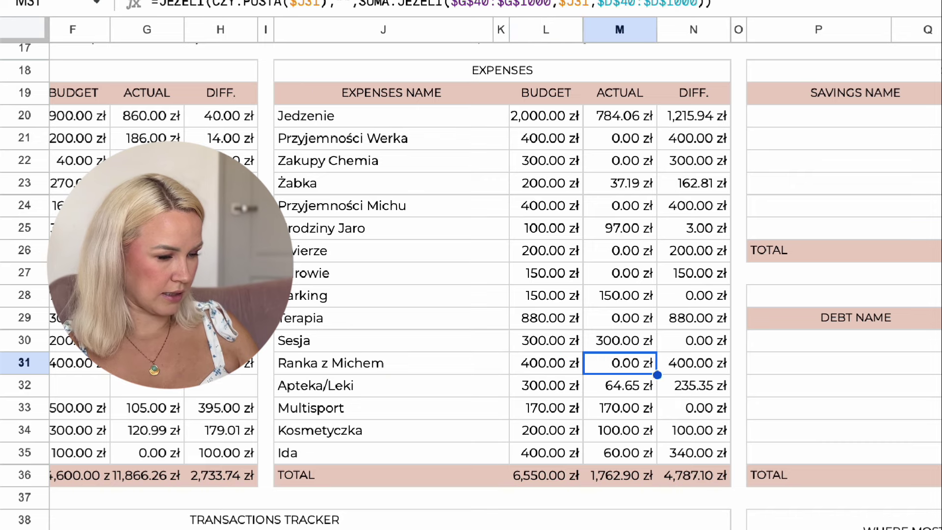
key("Left")
- Compare the budget and actual amounts of Apteka/Leki, and review the actual amounts of Multisport and Kosmetyczka
key("Down")
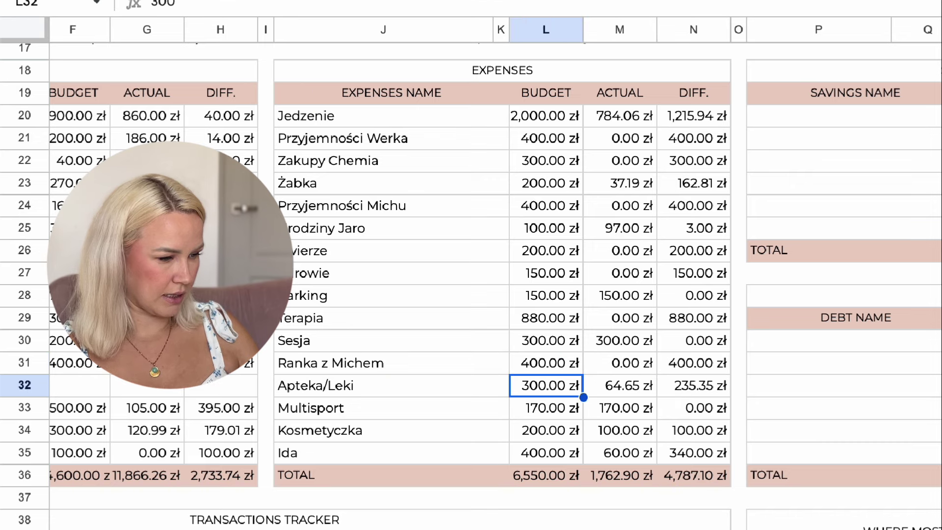
key("Right")
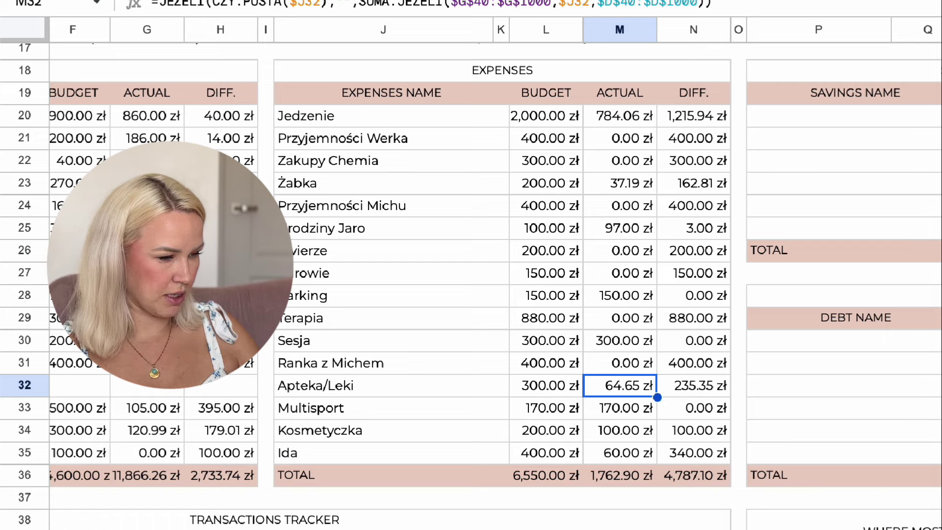
key("Down")
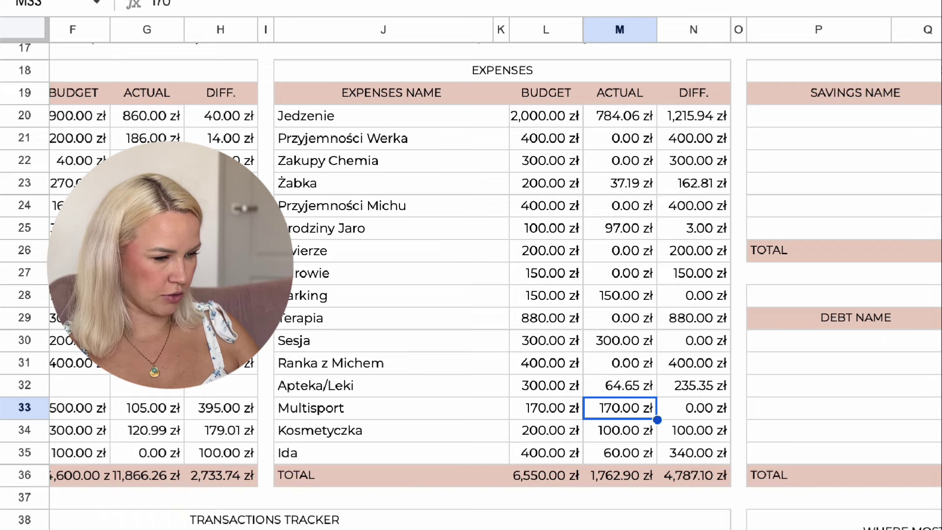
key("Down")
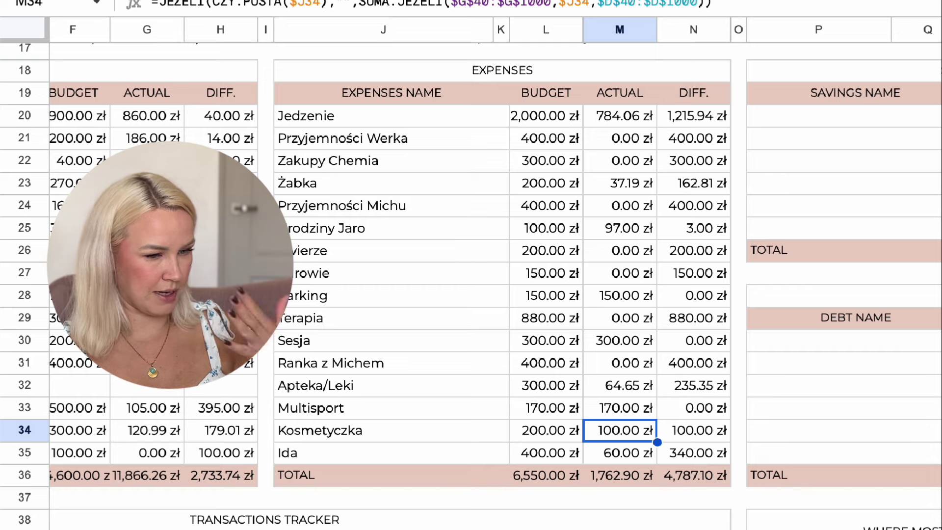